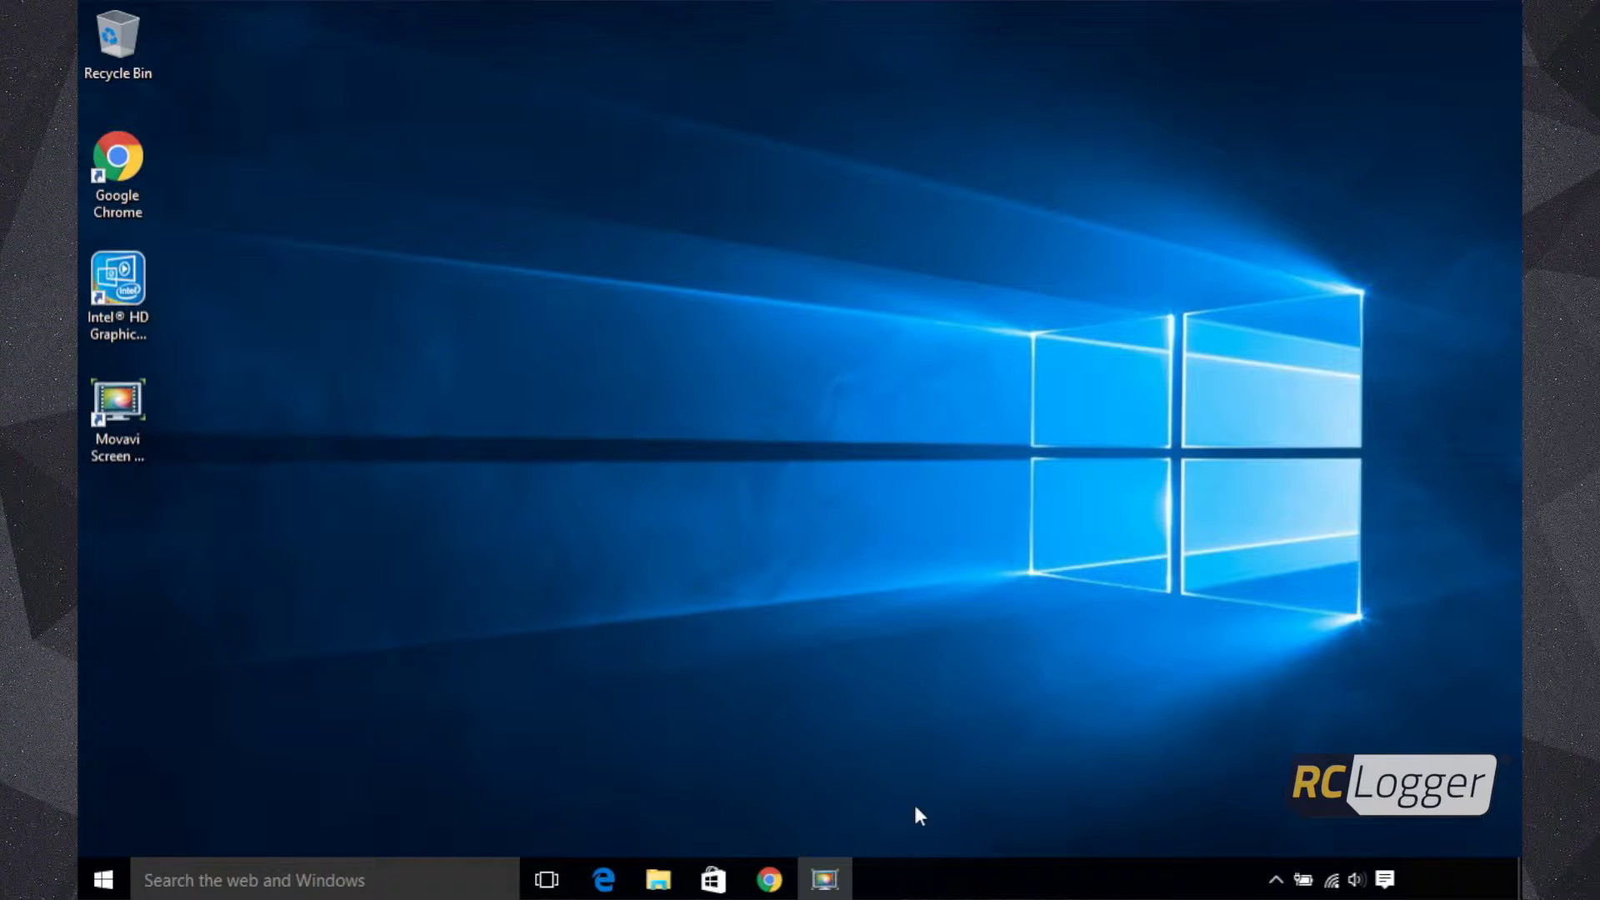
mouse_move(765, 885)
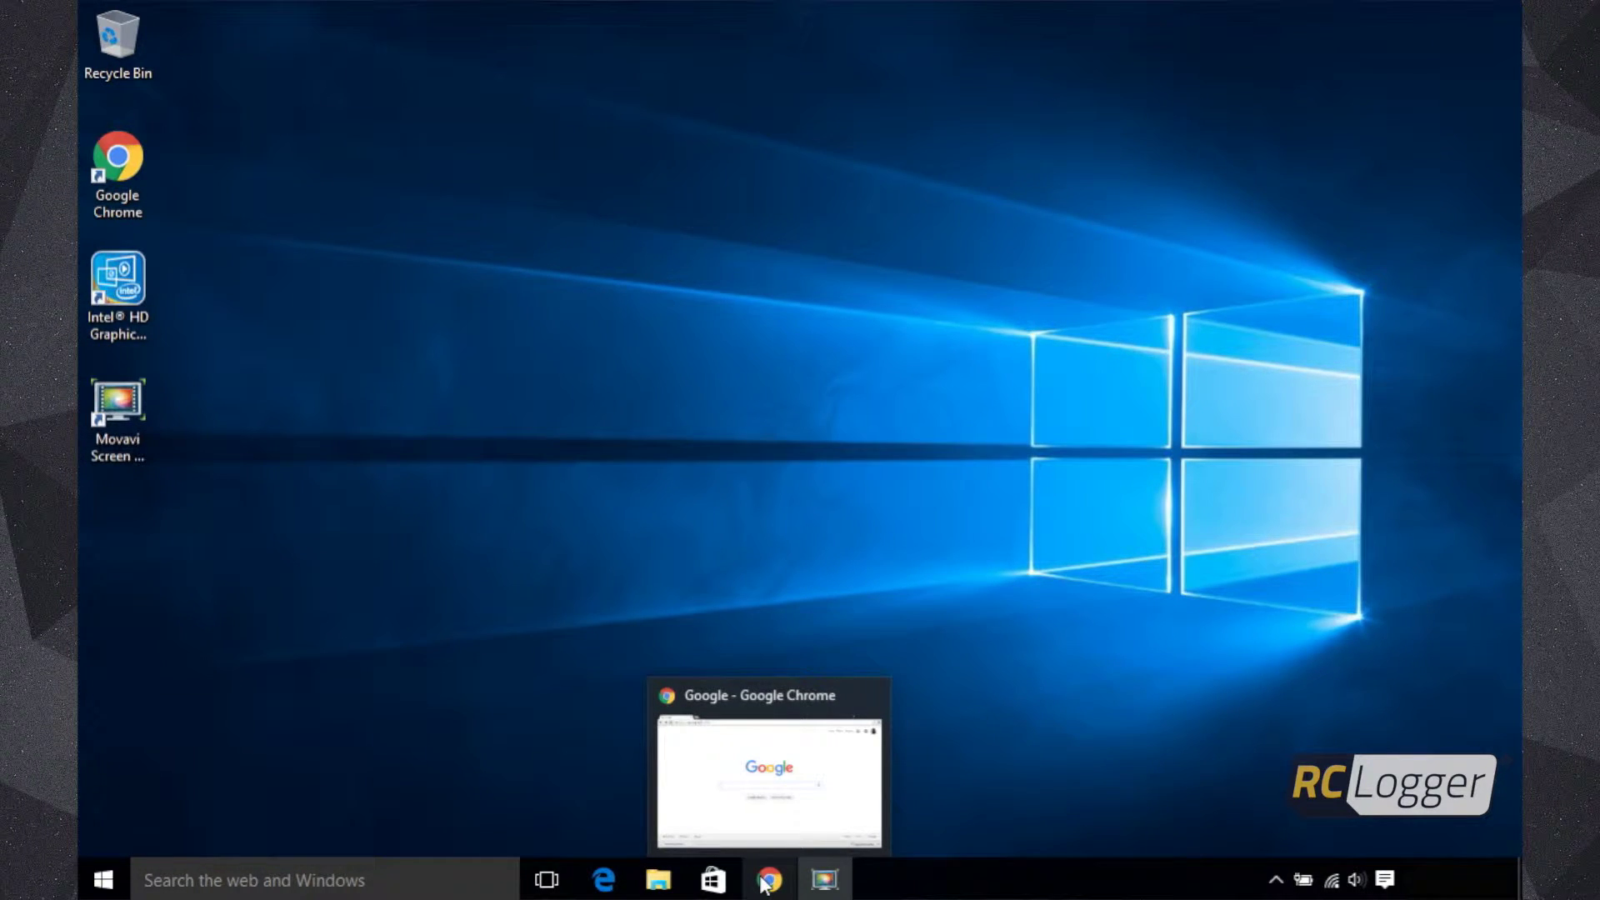
click(765, 882)
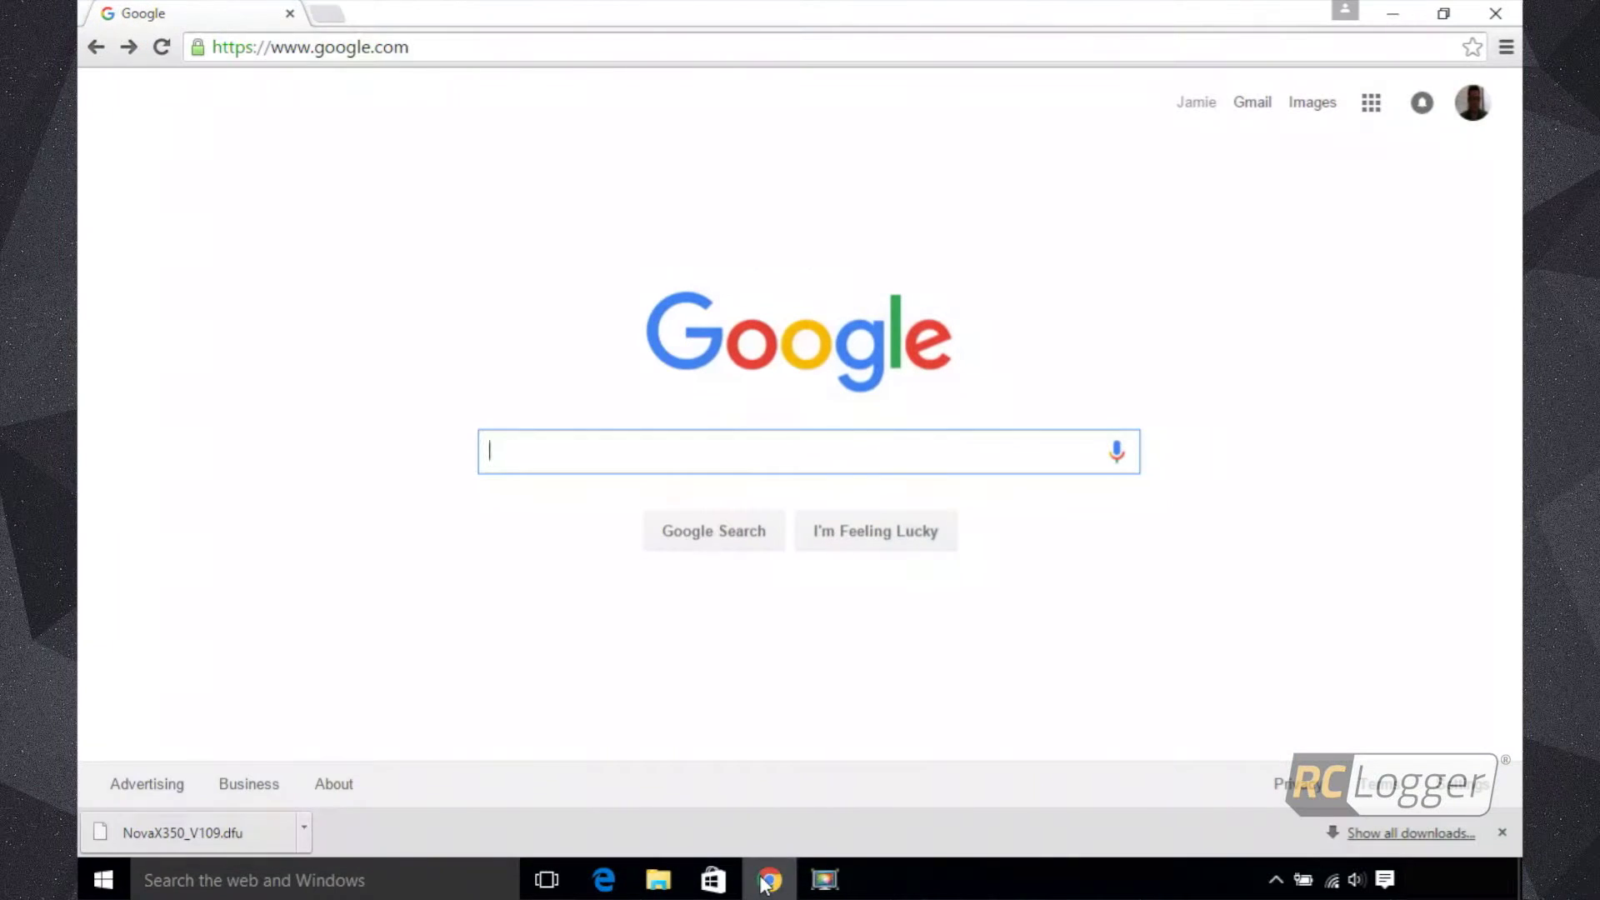
click(307, 52)
text(www.rclogger)
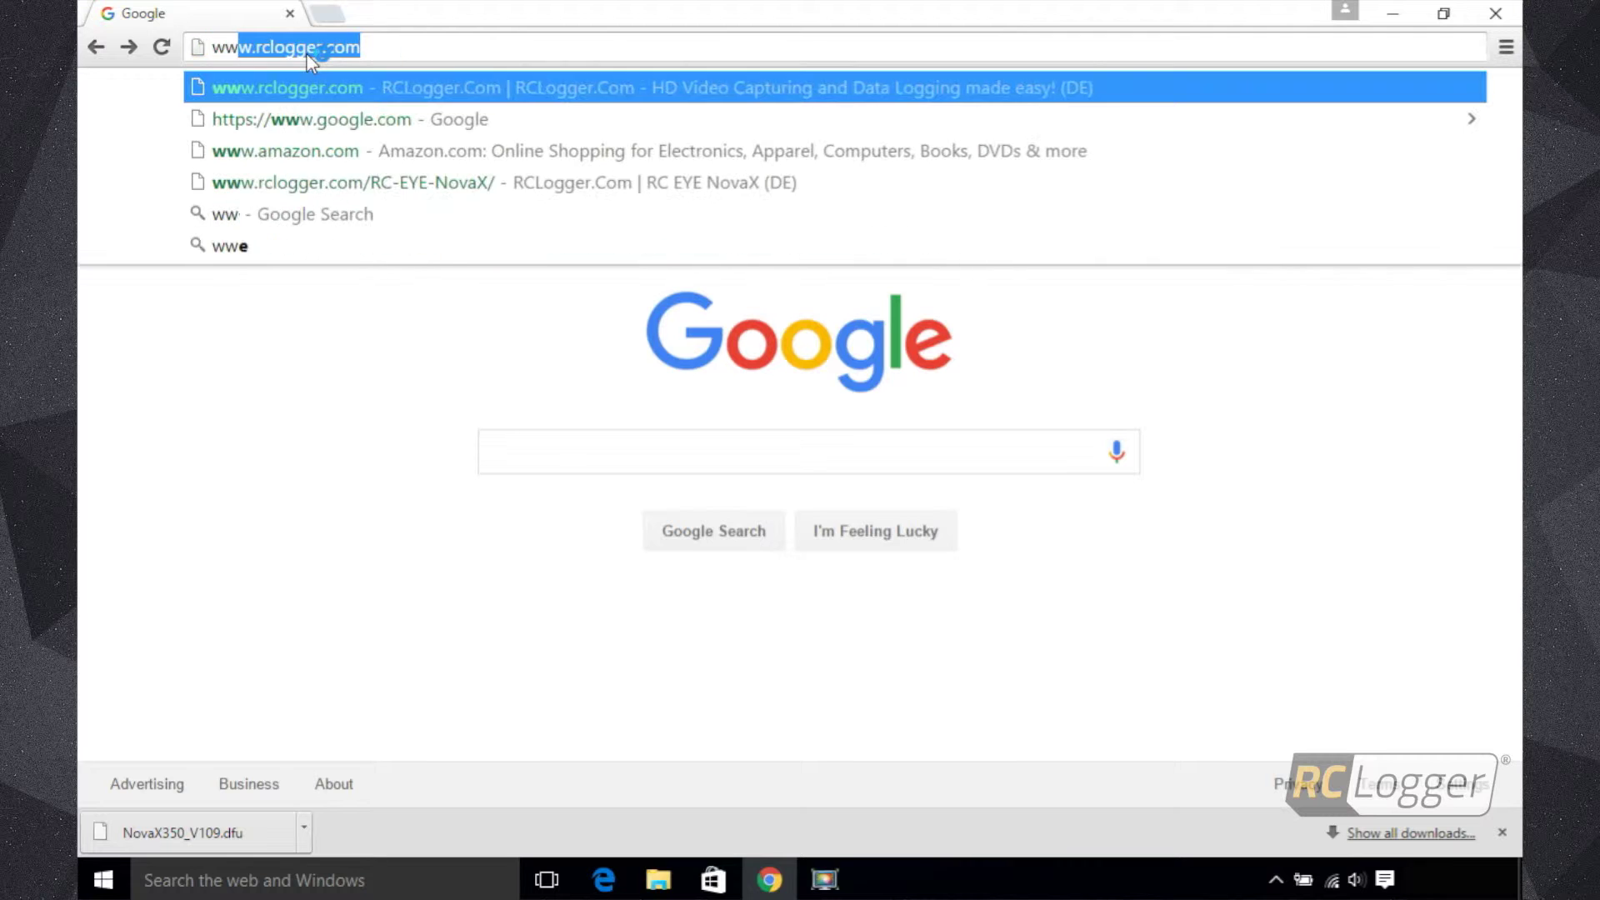
text(.co)
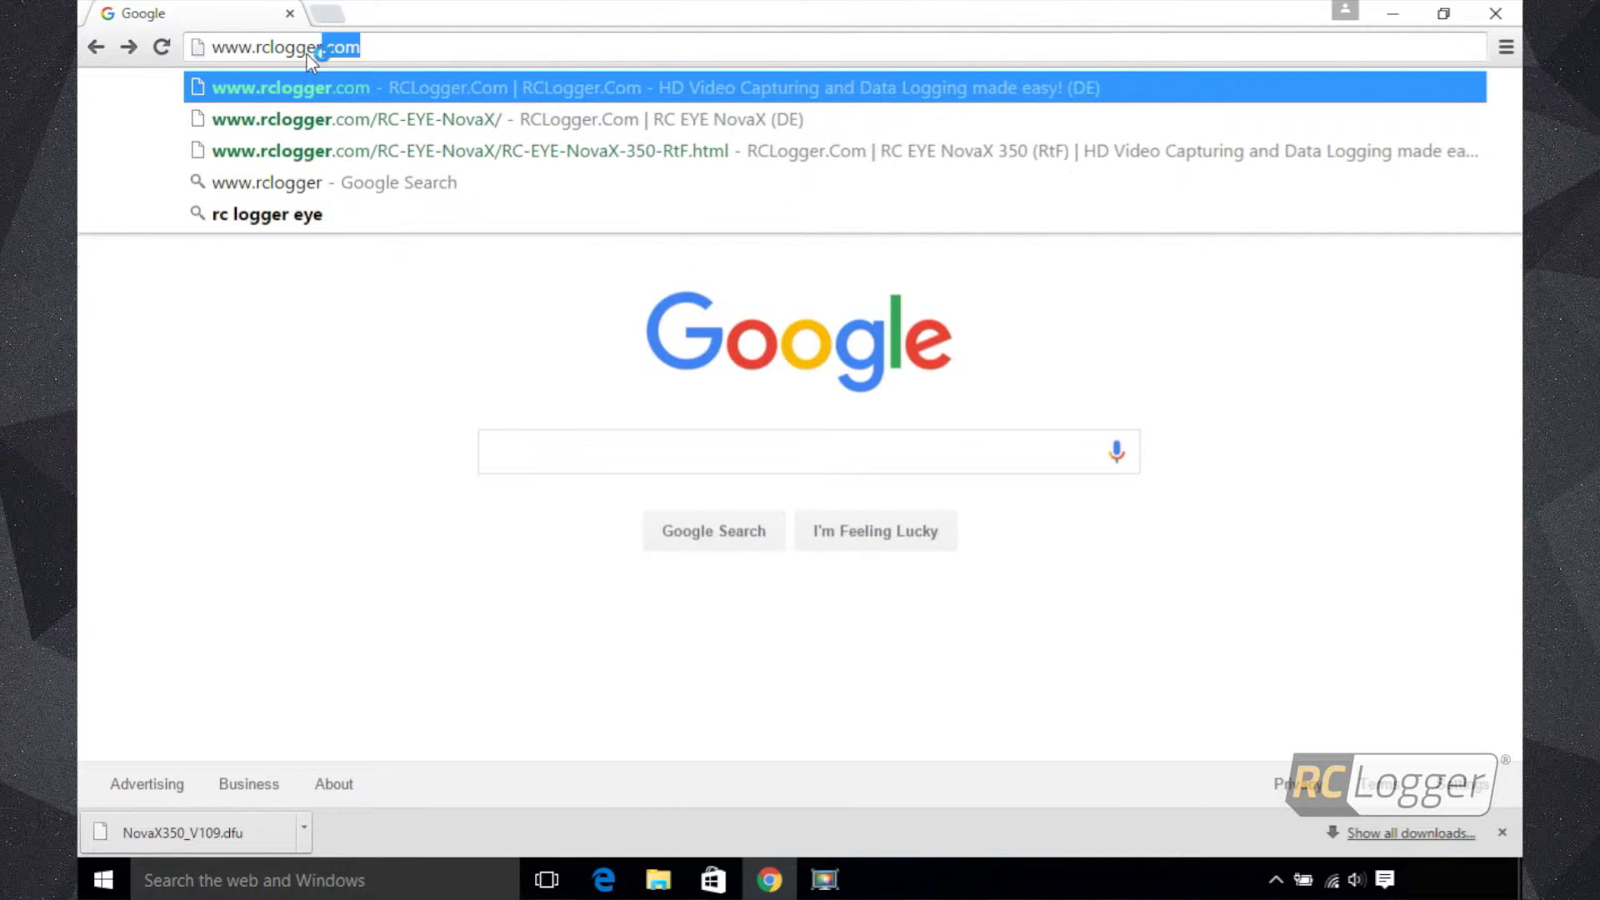
key(Return)
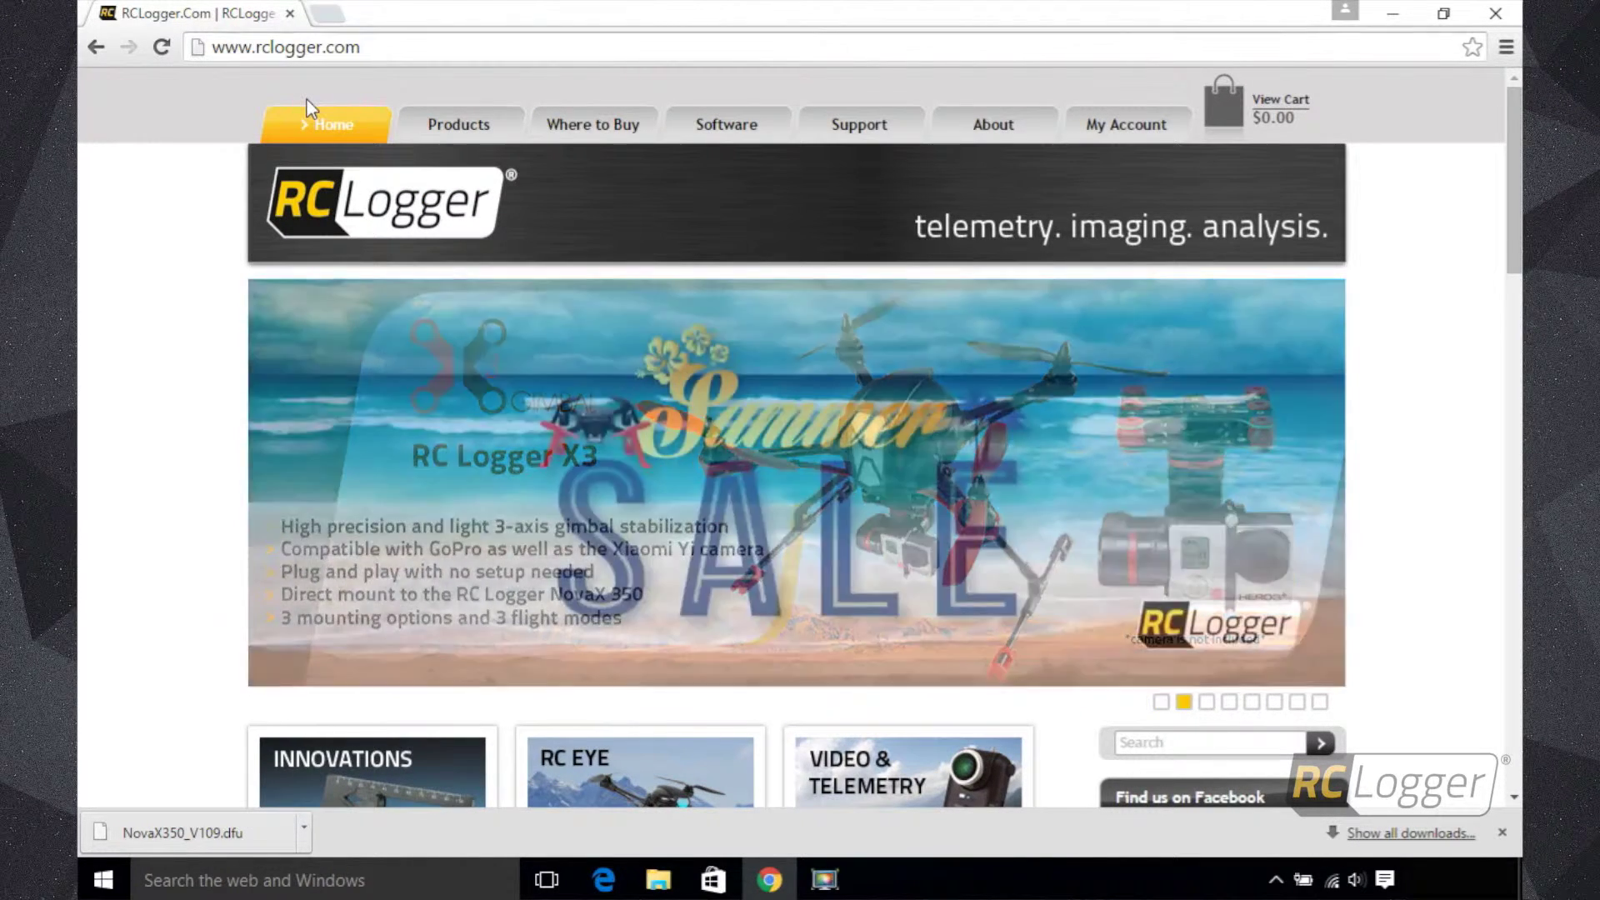
- Open the RC EYE NovaX 350 overview page, then follow its Tell Me More link to the NovaX range
scroll(210, 224, down, 8)
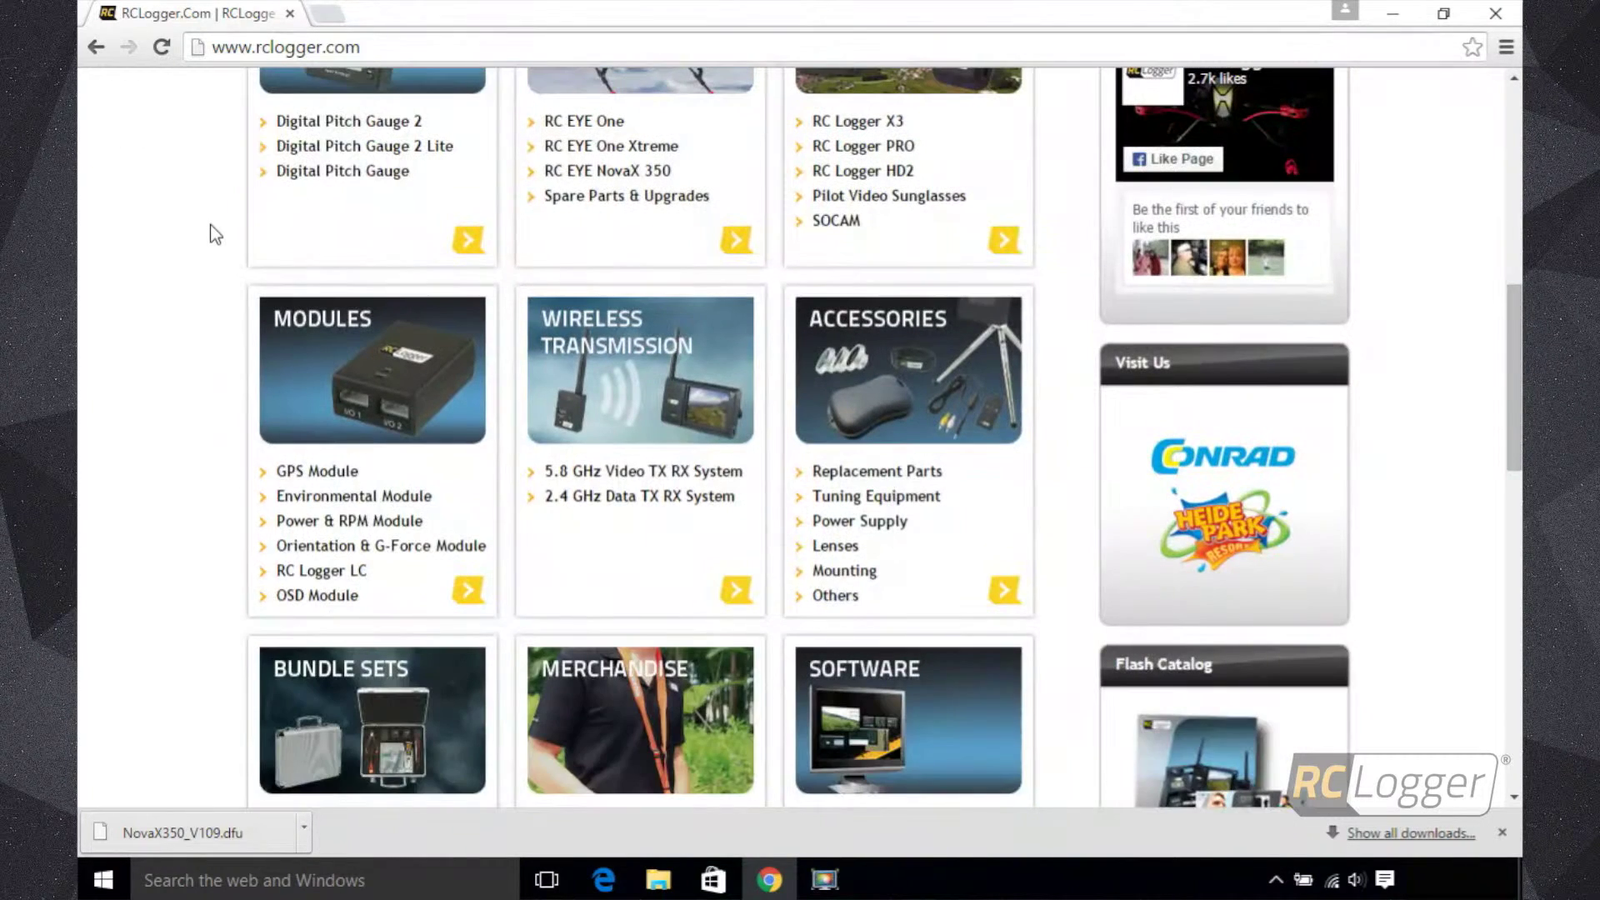
click(574, 177)
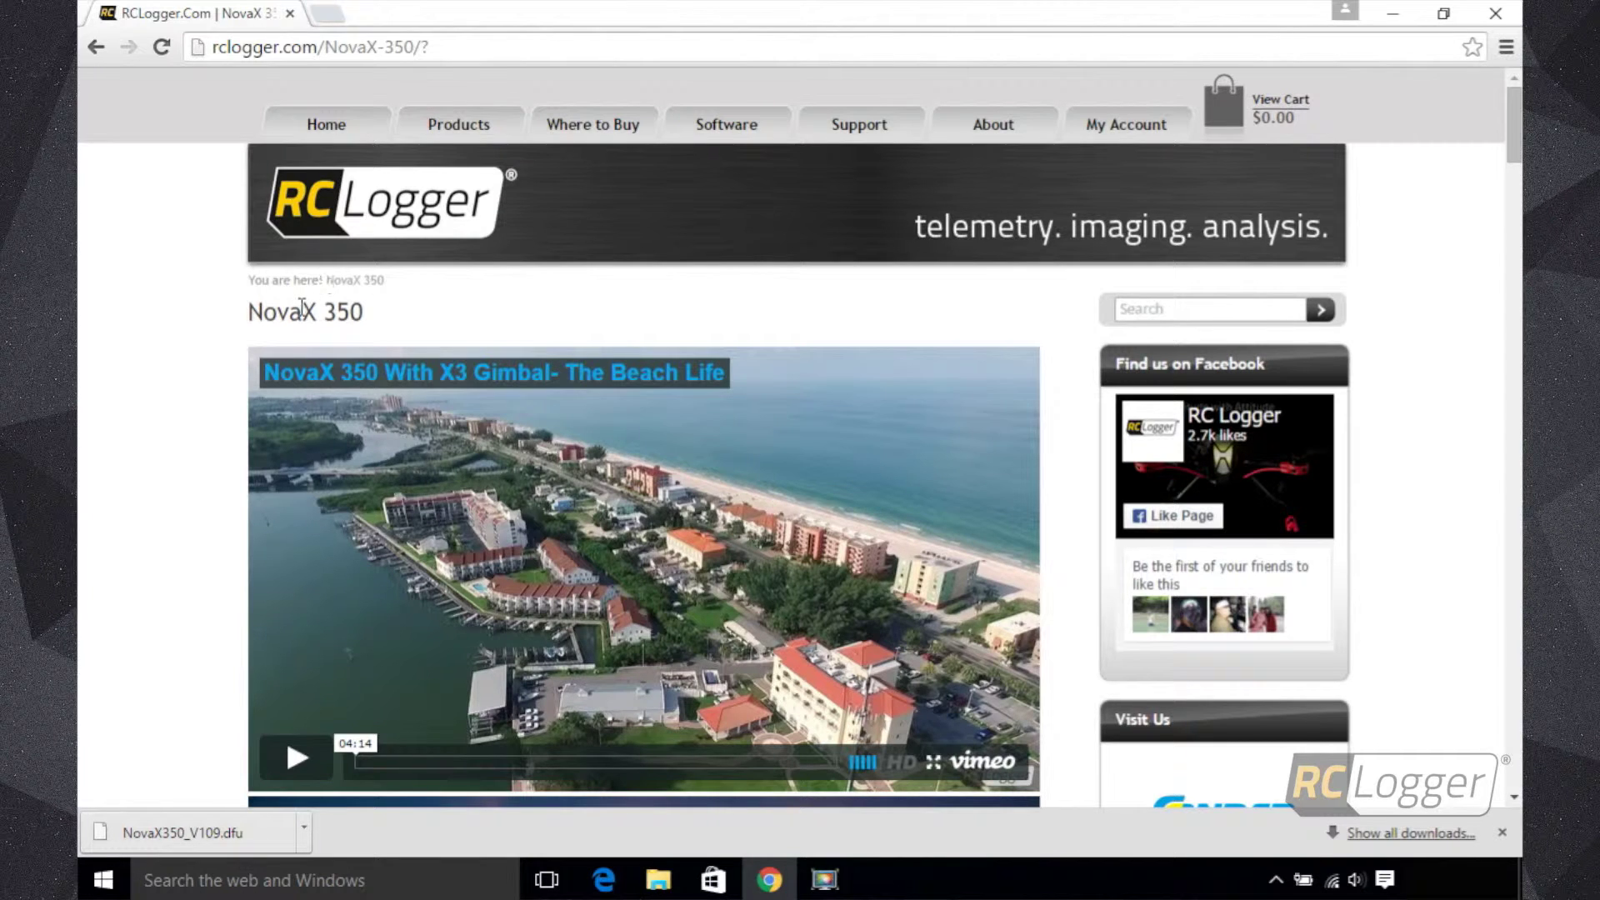
scroll(299, 308, down, 8)
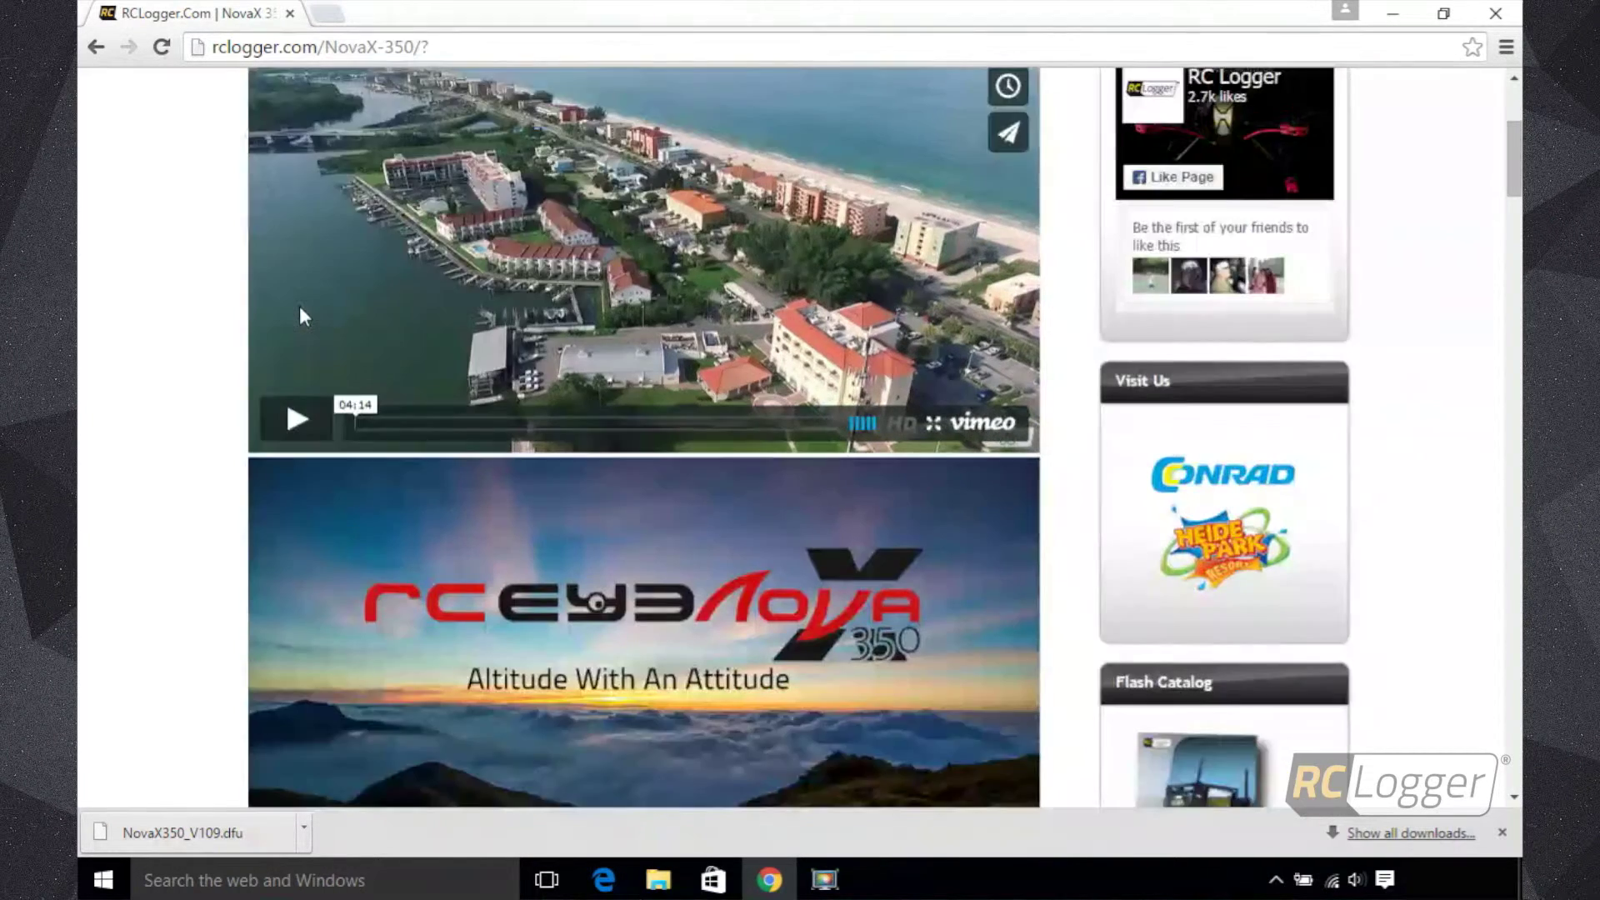
scroll(302, 315, down, 4)
scroll(301, 317, down, 1)
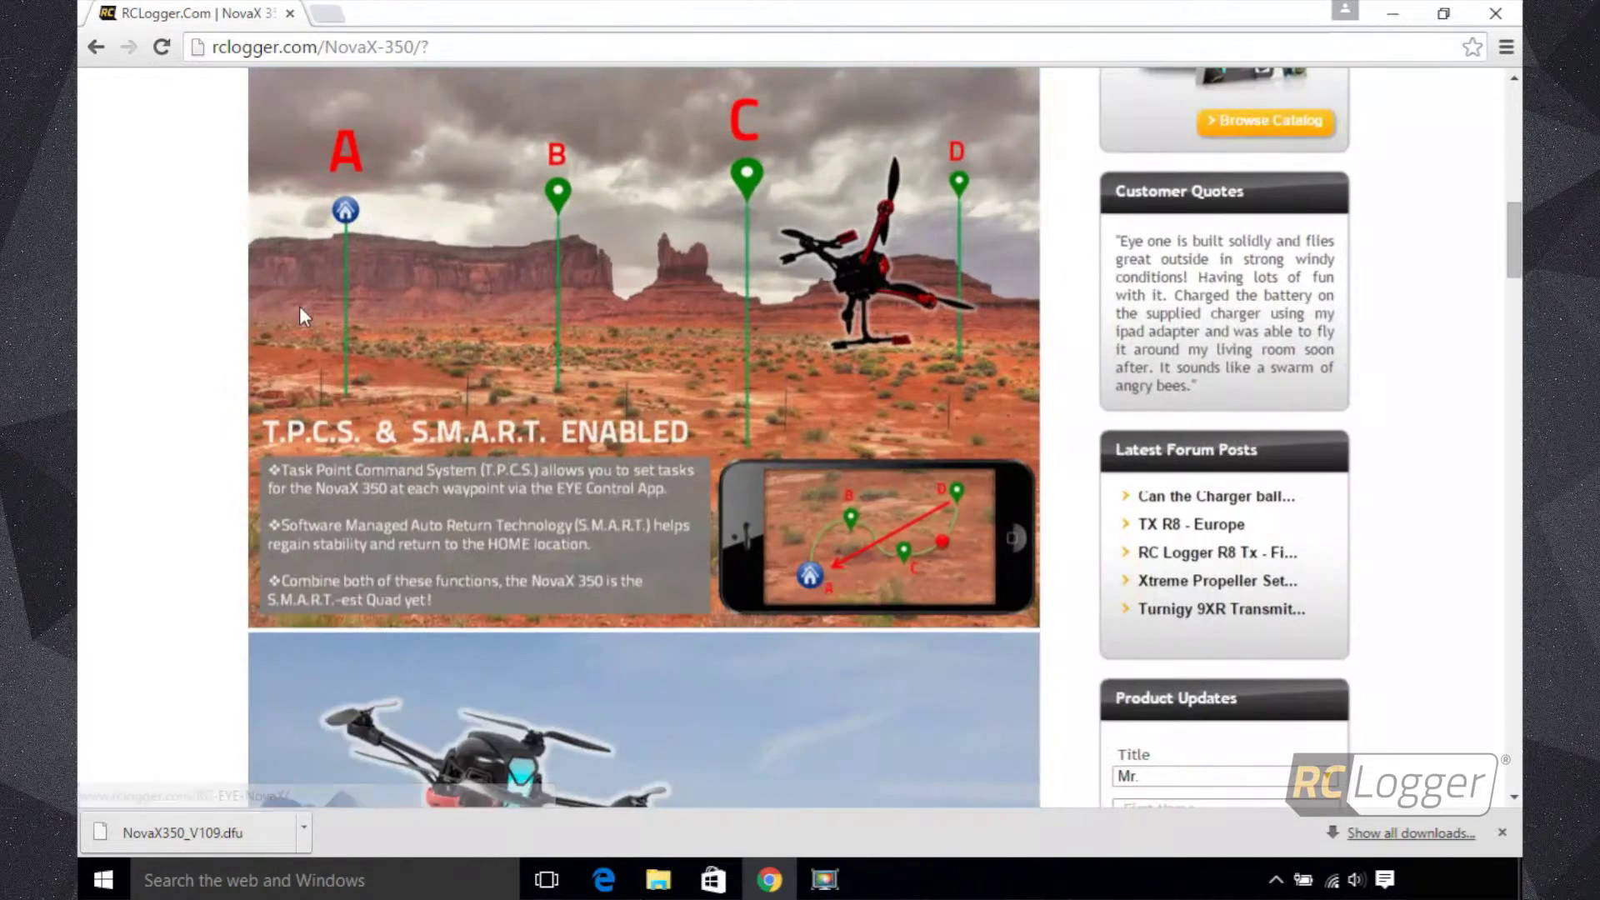
scroll(302, 315, down, 8)
scroll(300, 308, down, 12)
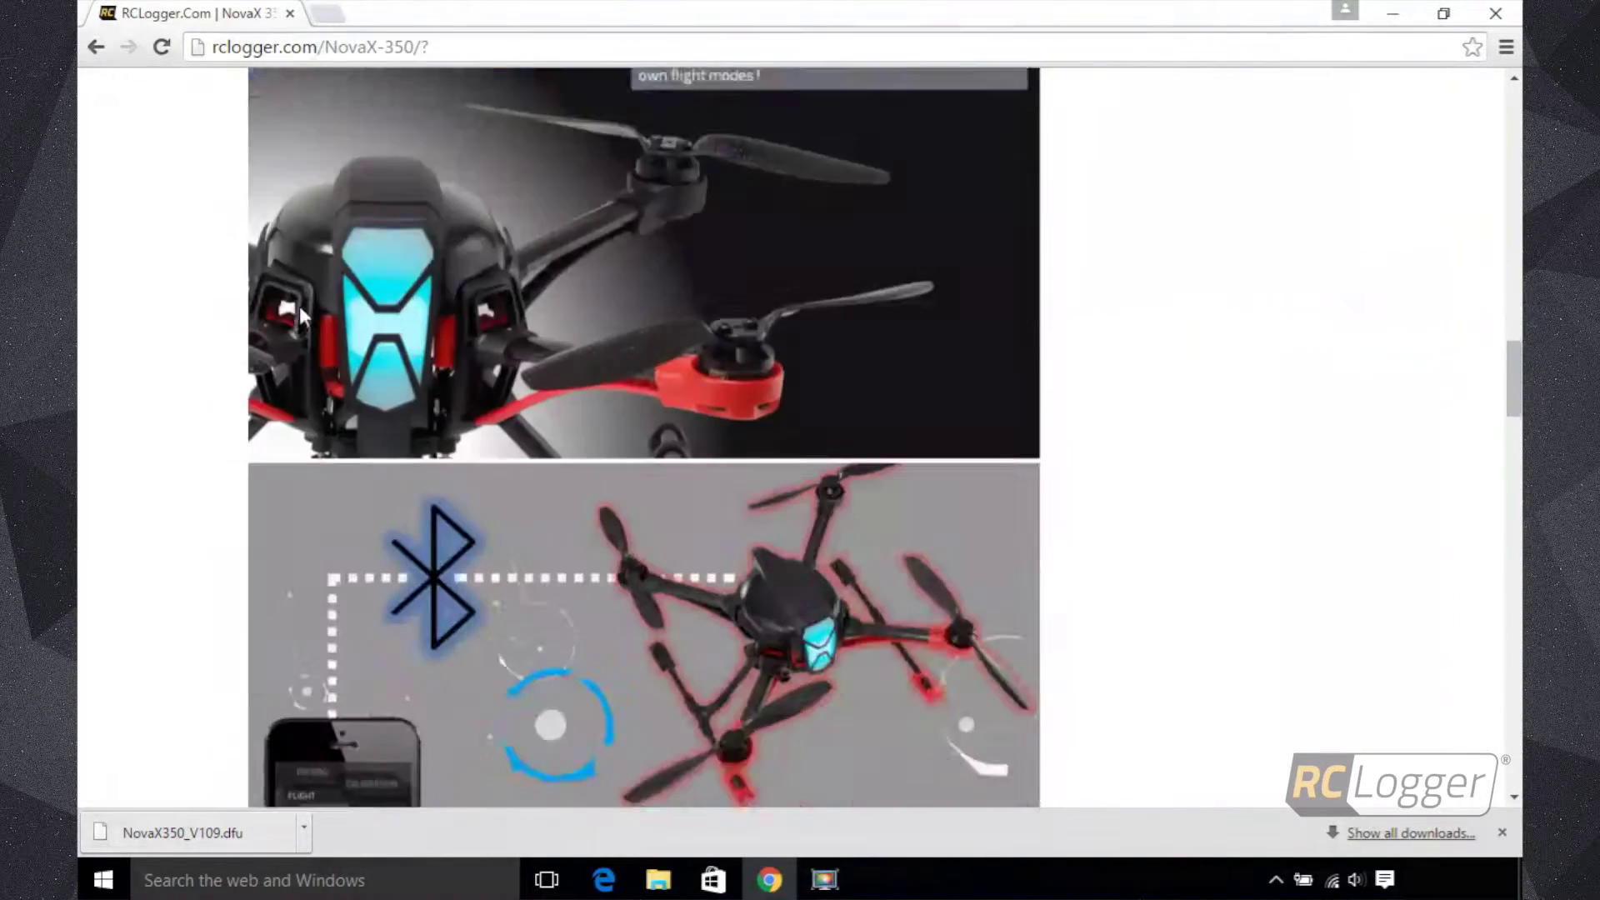
scroll(300, 309, down, 14)
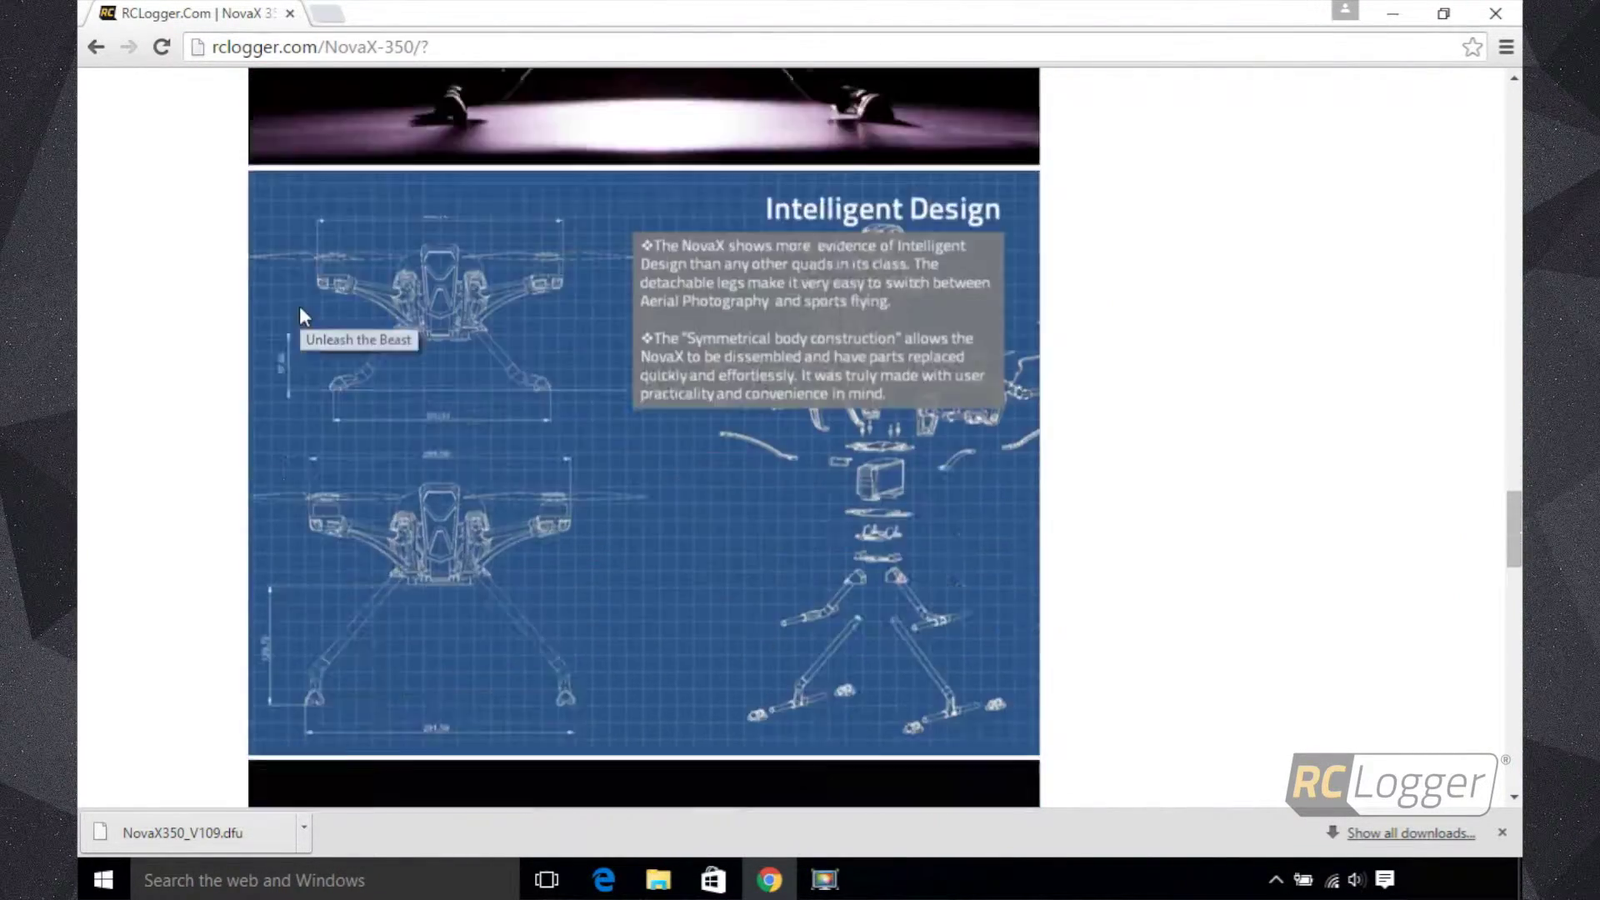
scroll(302, 319, down, 6)
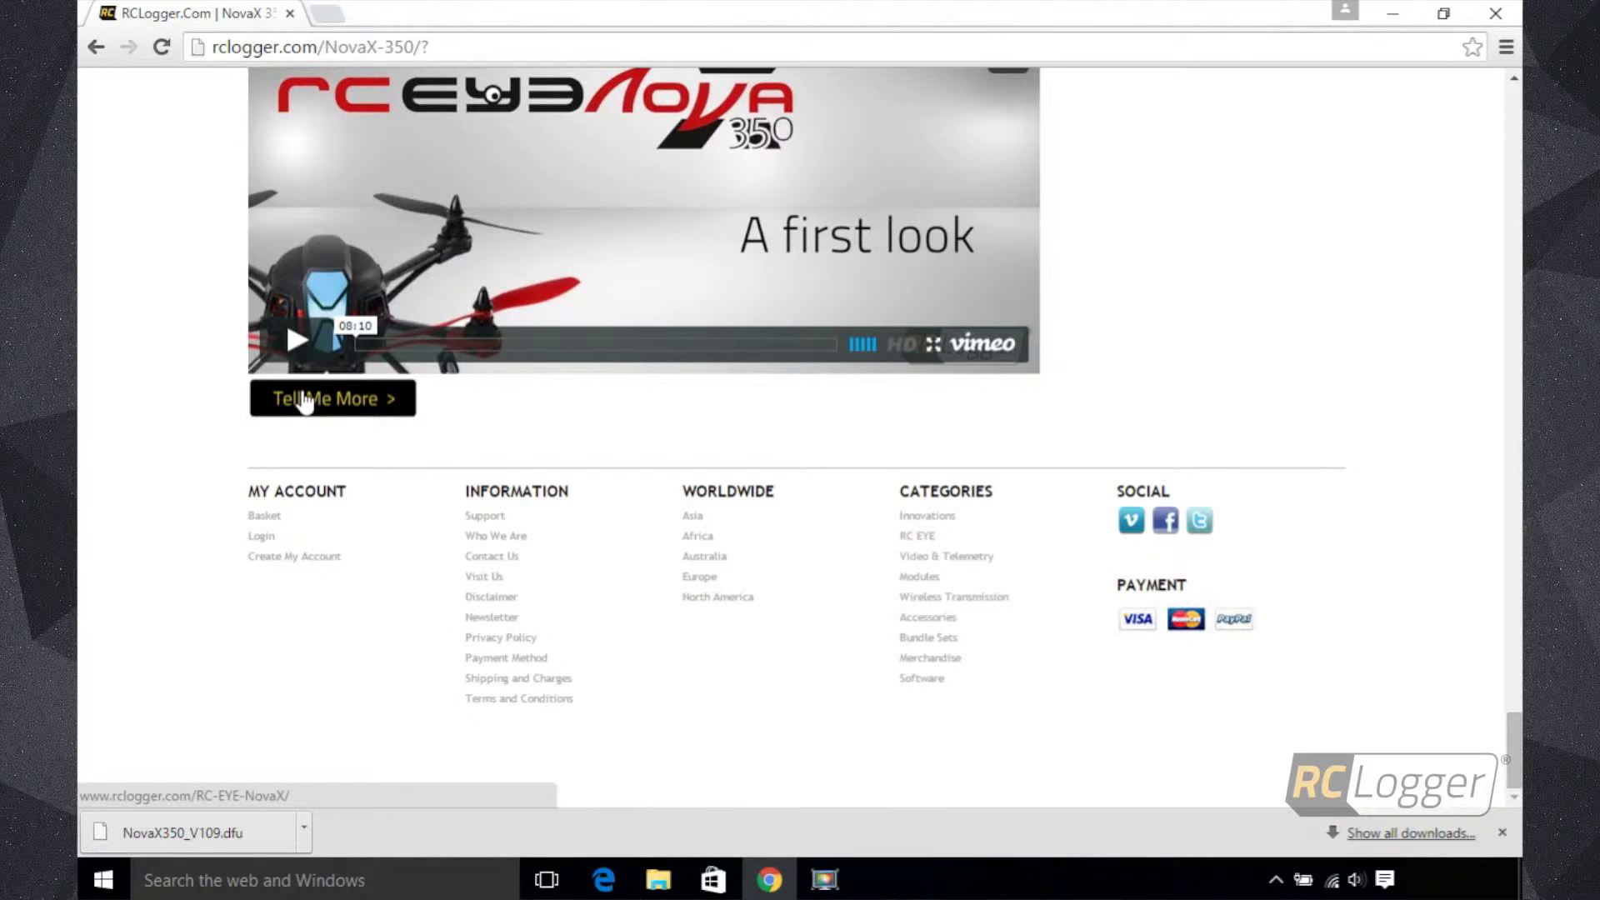
click(303, 398)
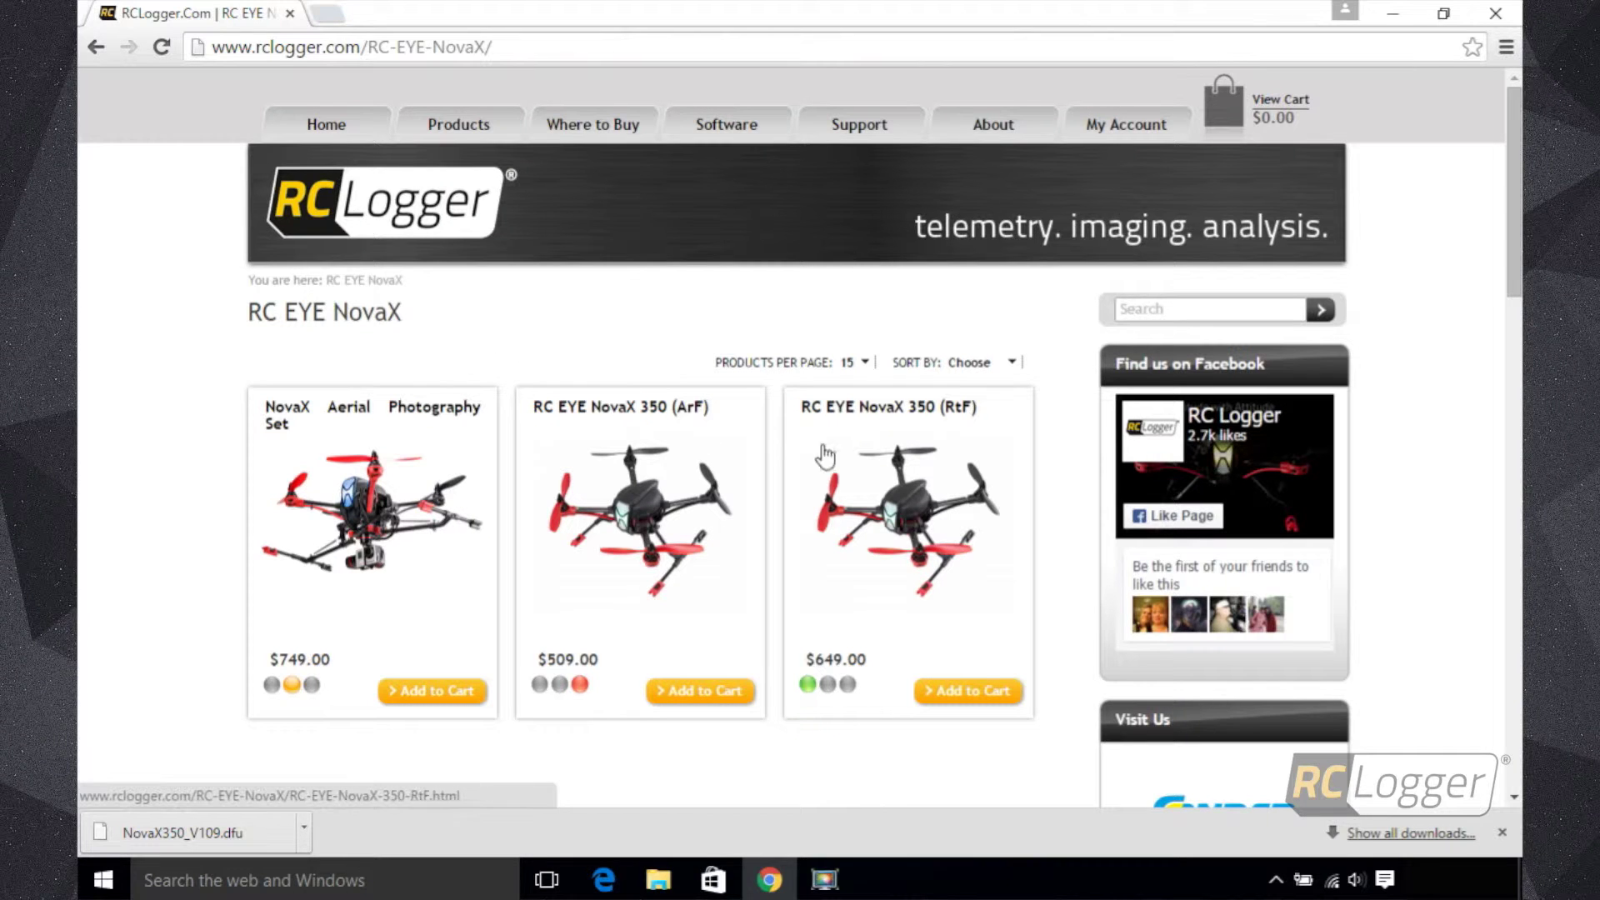
- Open the RC EYE NovaX 350 (RtF) product page and show its Downloads list
click(868, 515)
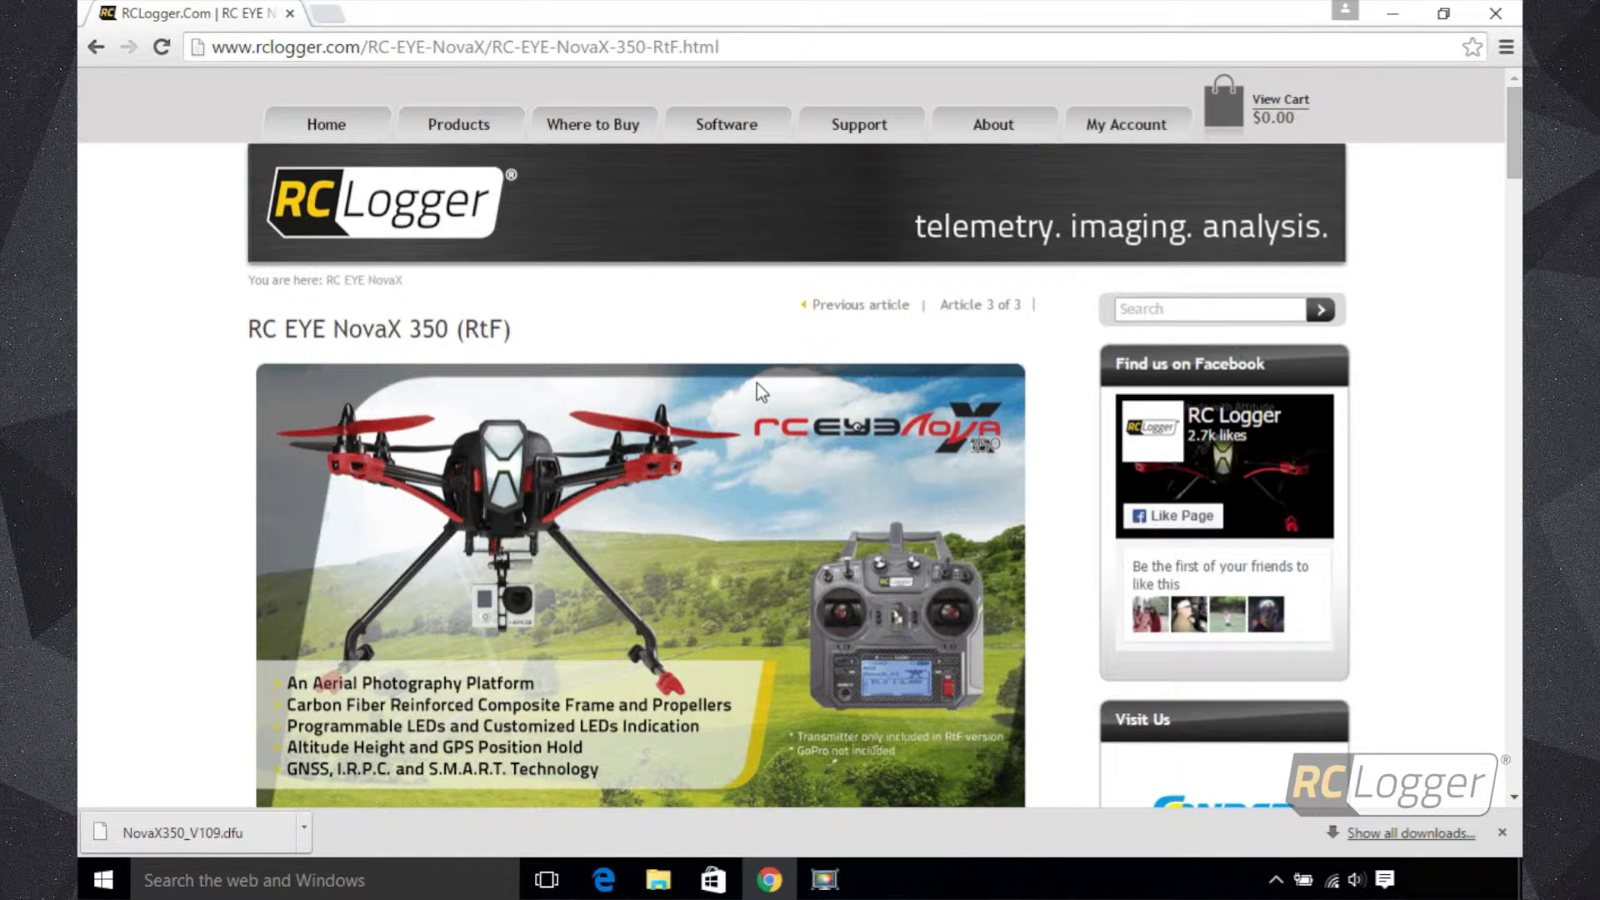
scroll(758, 388, down, 4)
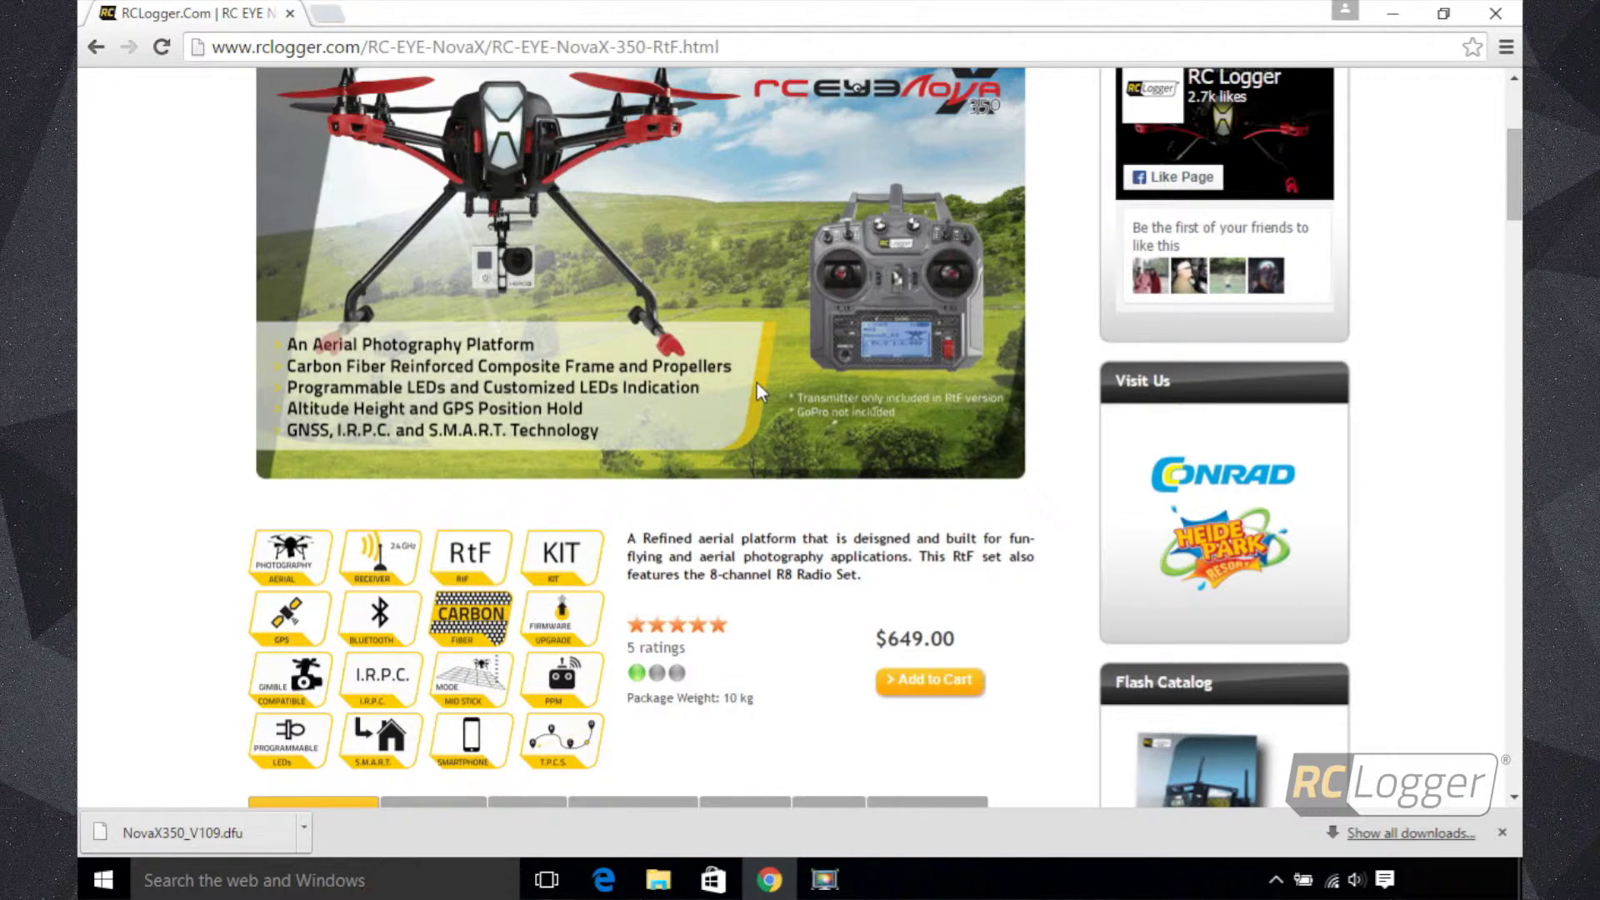
scroll(756, 385, down, 3)
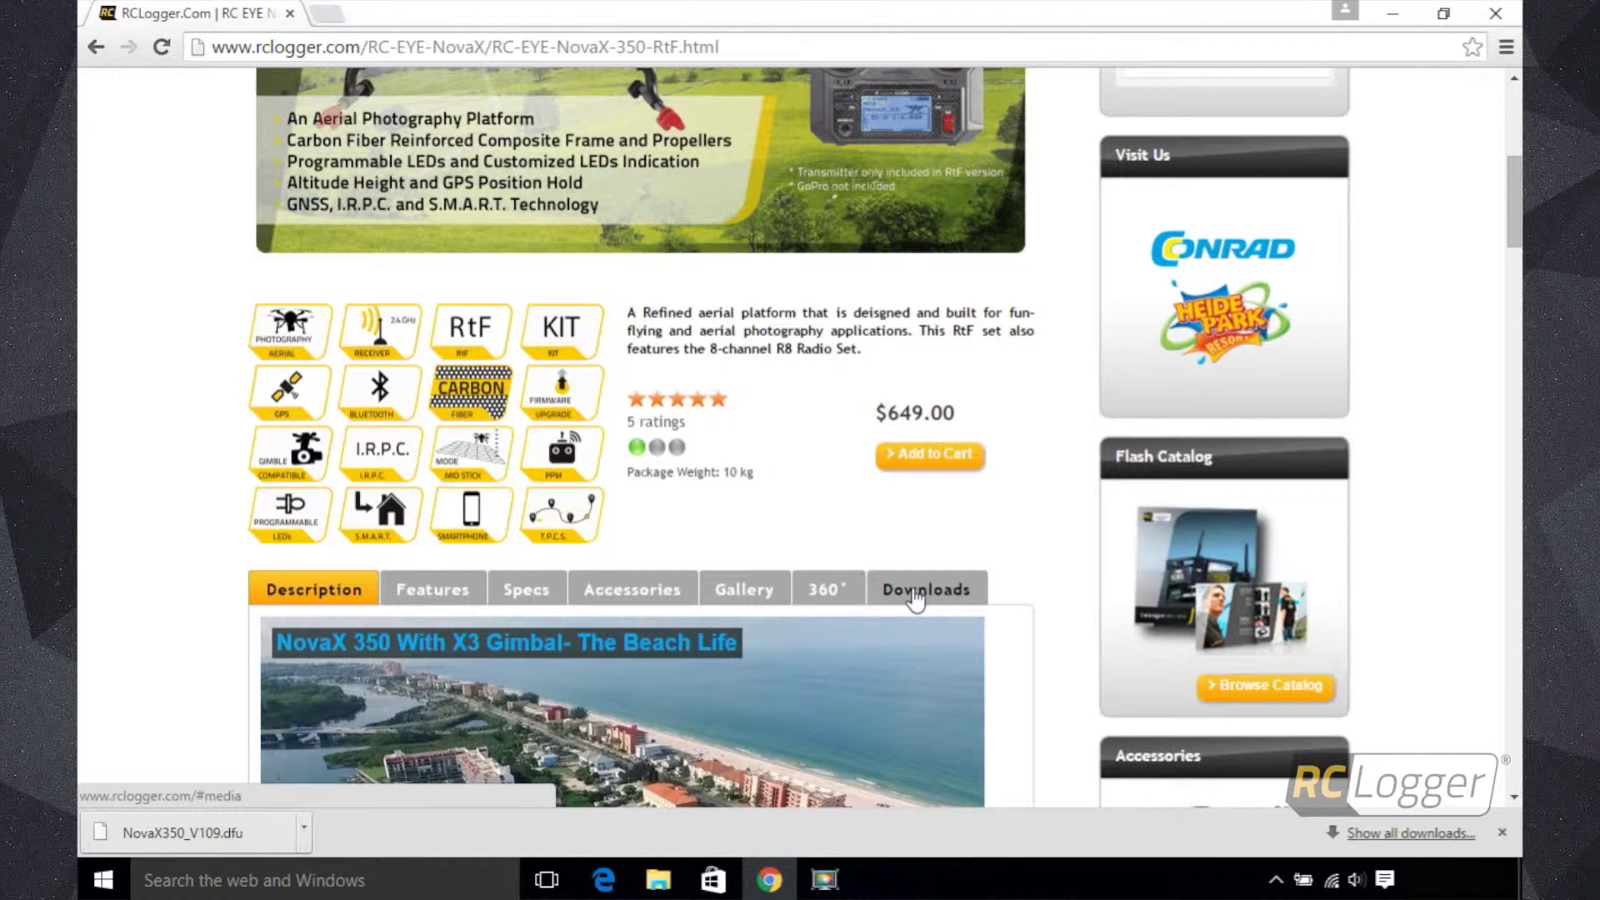
click(916, 597)
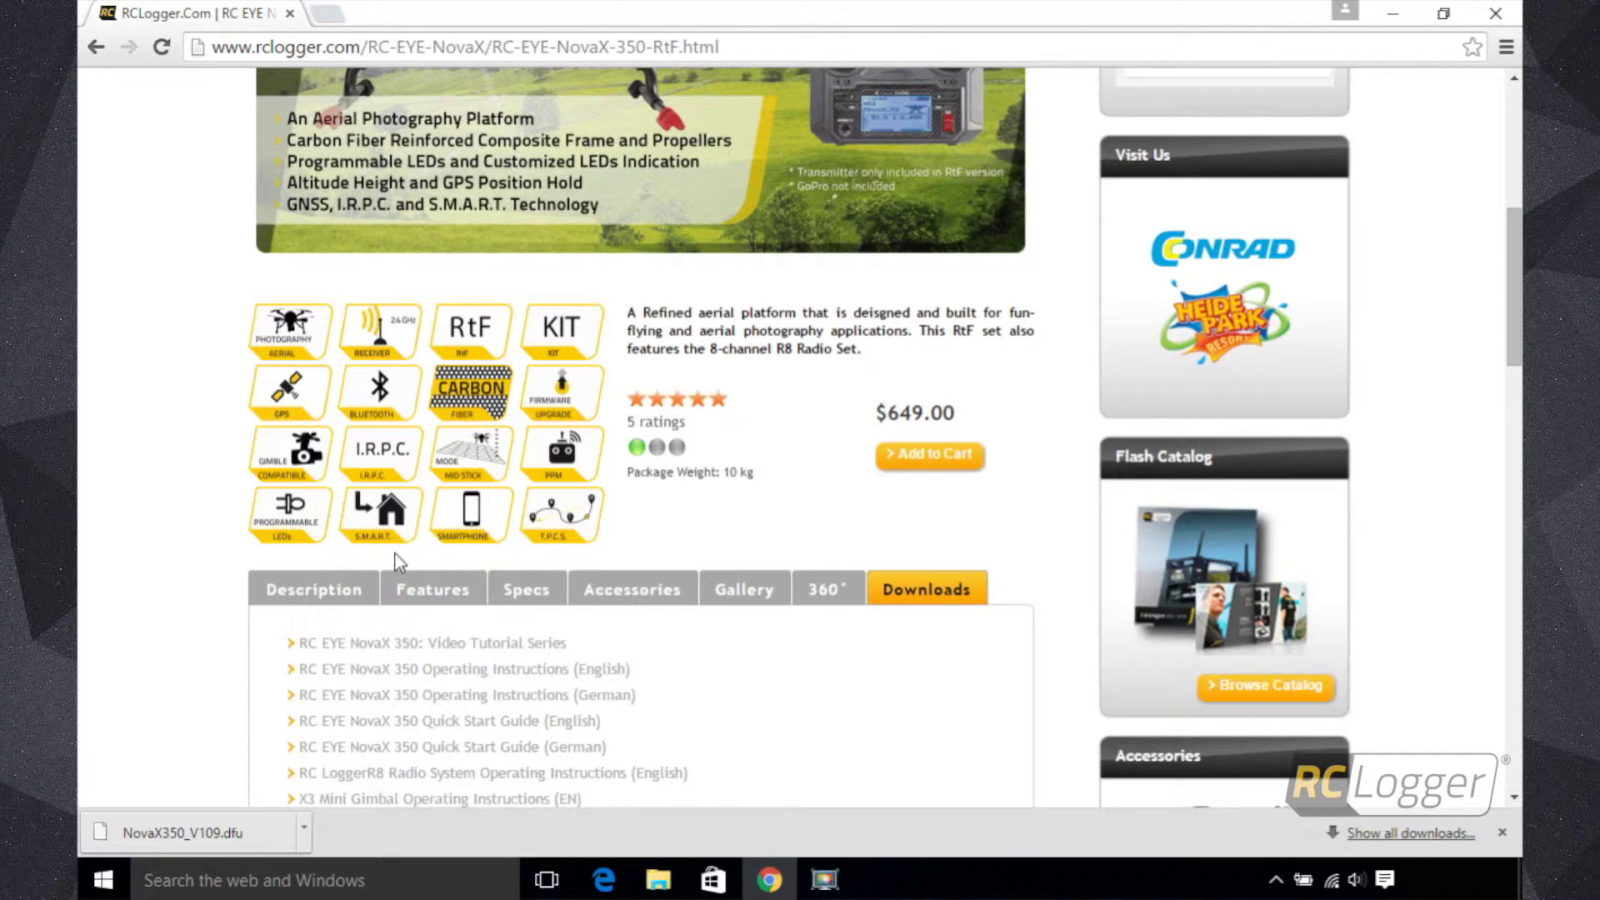
- Scroll through the NovaX 350 download links, including gimbal manuals, EyeControl apps and Media Kit
scroll(394, 633, down, 7)
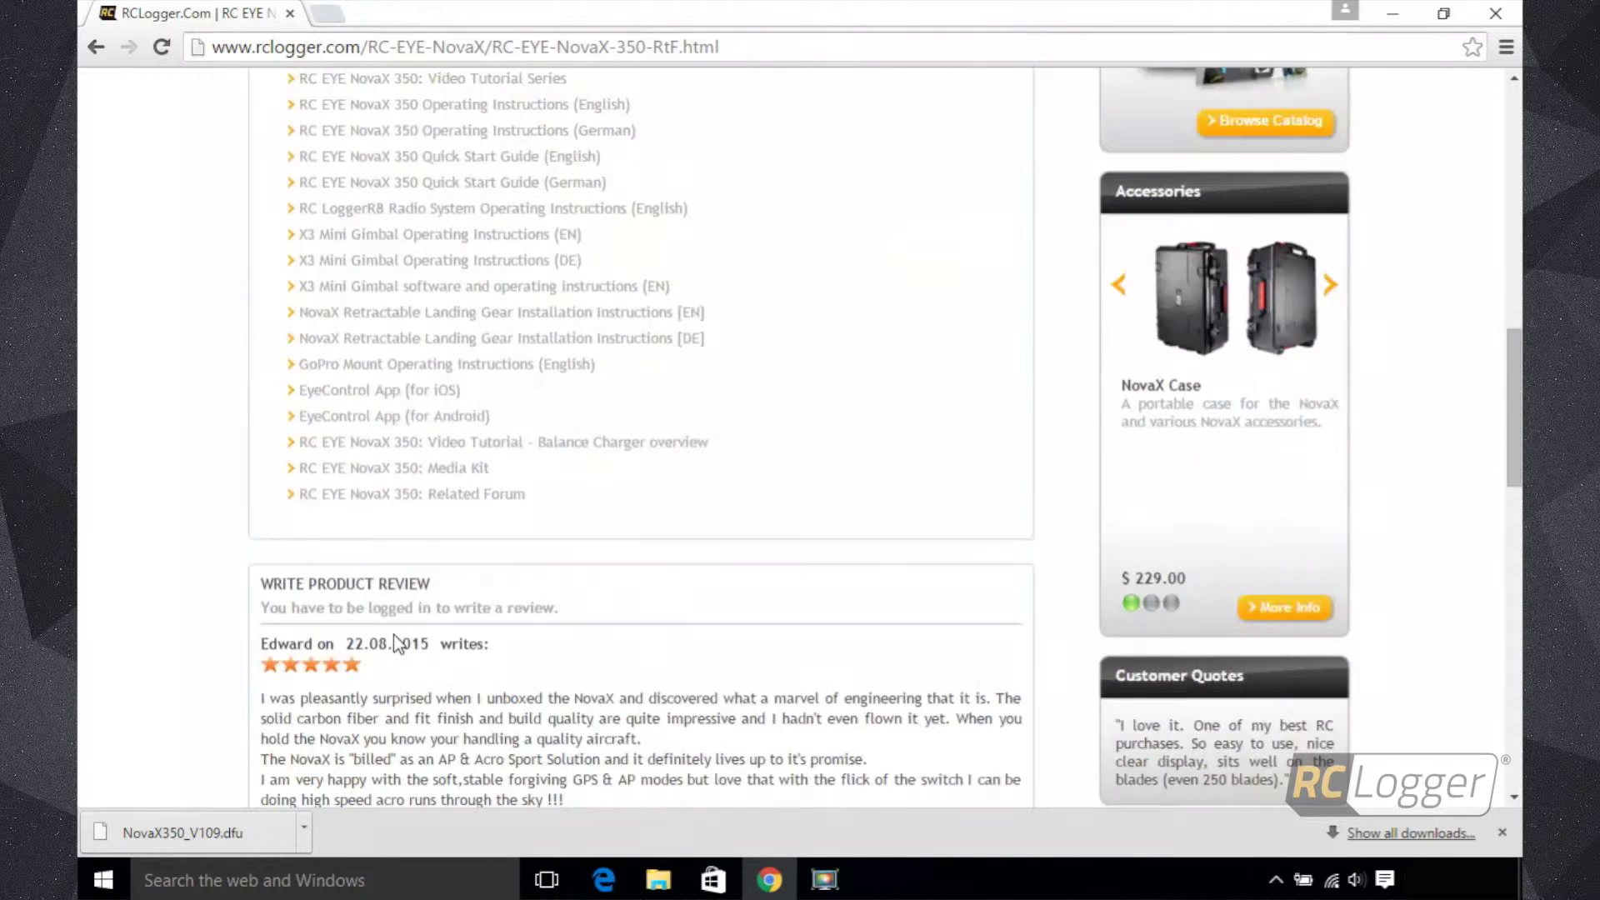
scroll(394, 634, up, 4)
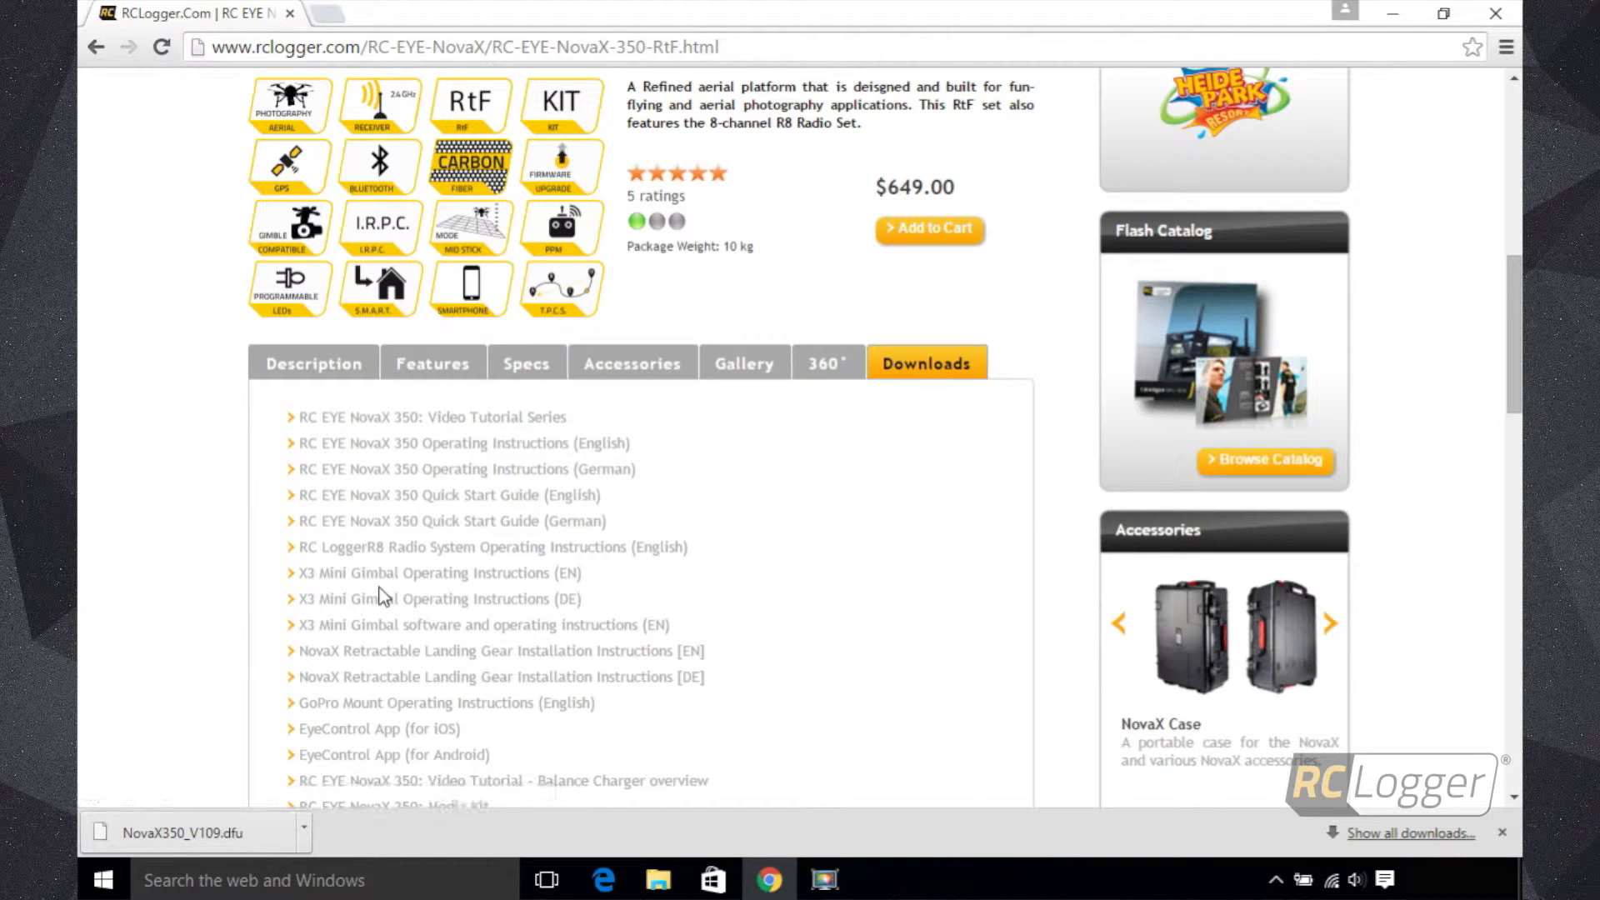
scroll(384, 596, down, 1)
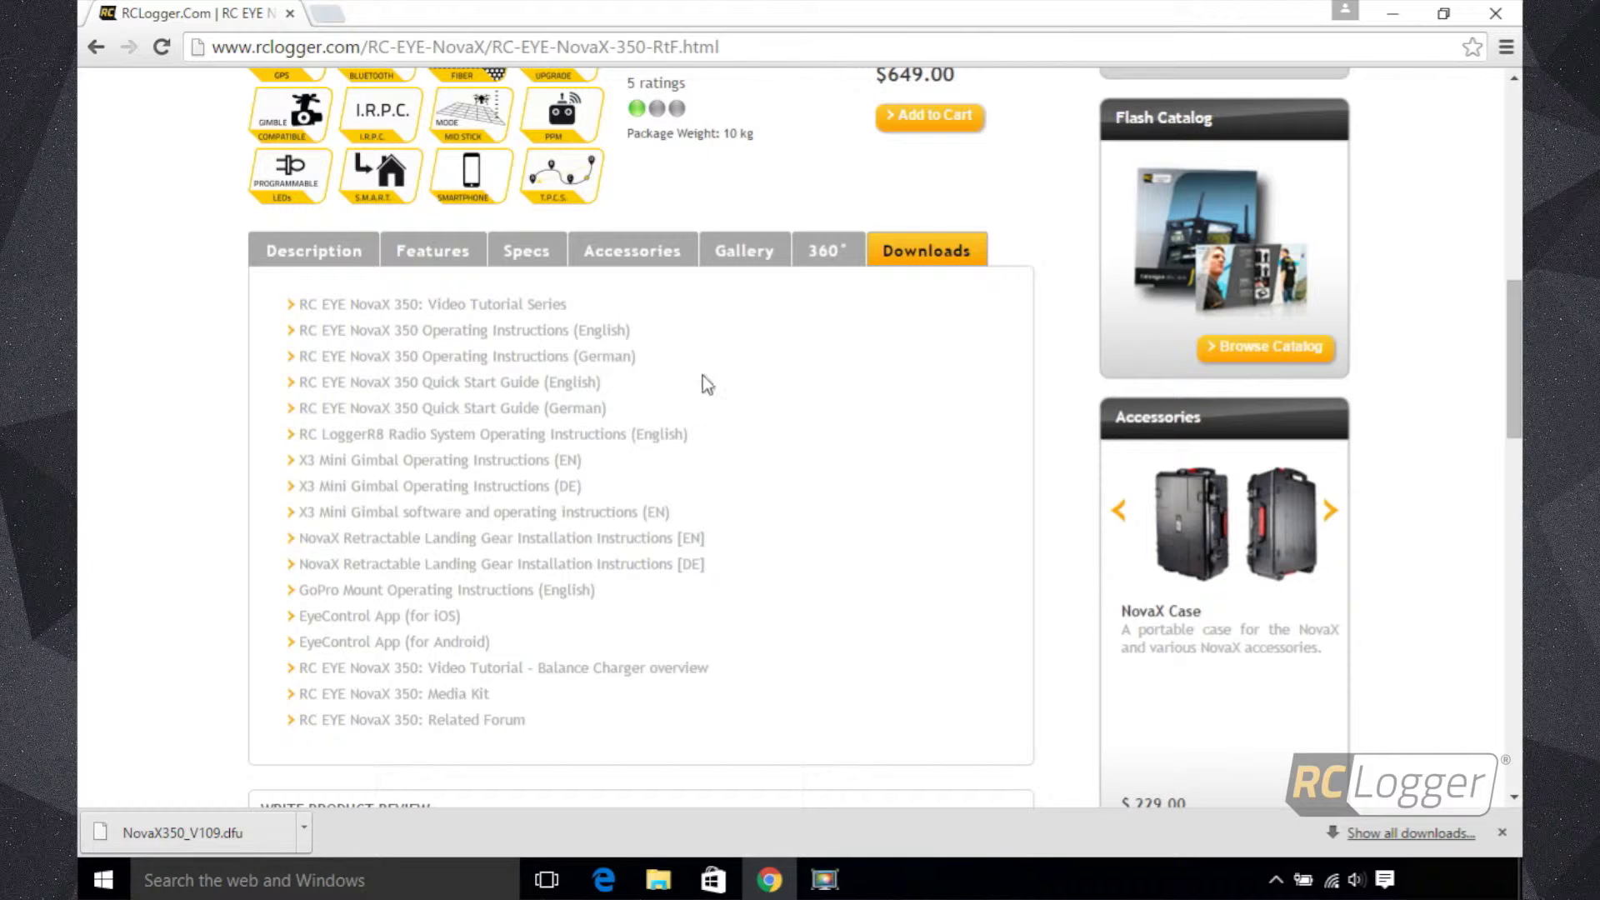
- Open the Downloads folder in File Explorer and drag NovaX350_V109.dfu onto the desktop
click(1392, 14)
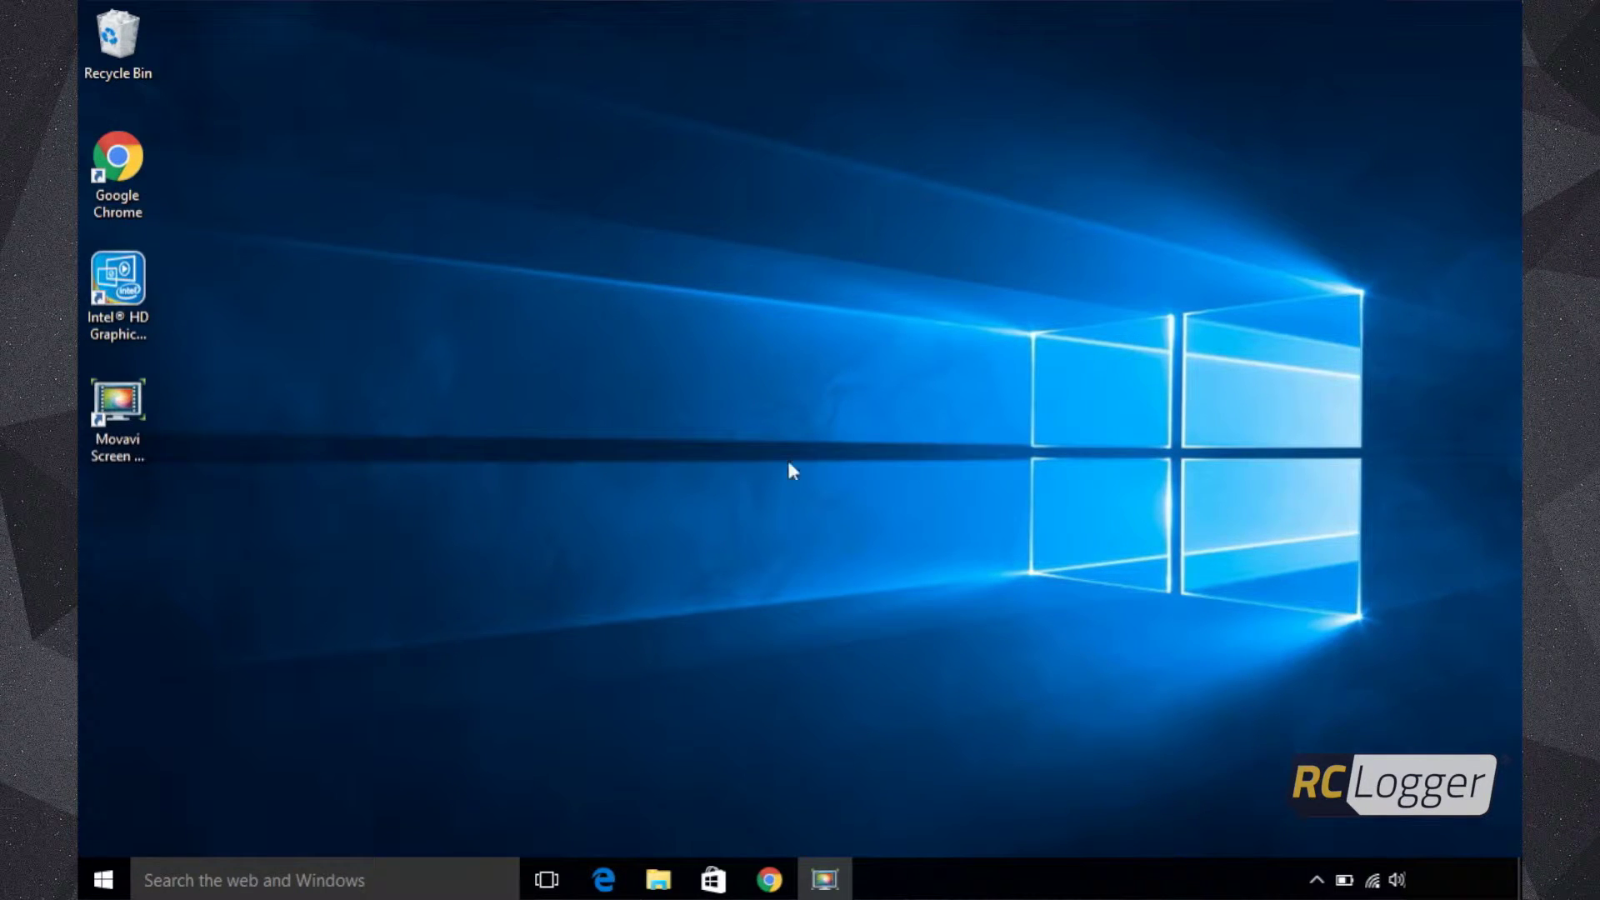
click(659, 879)
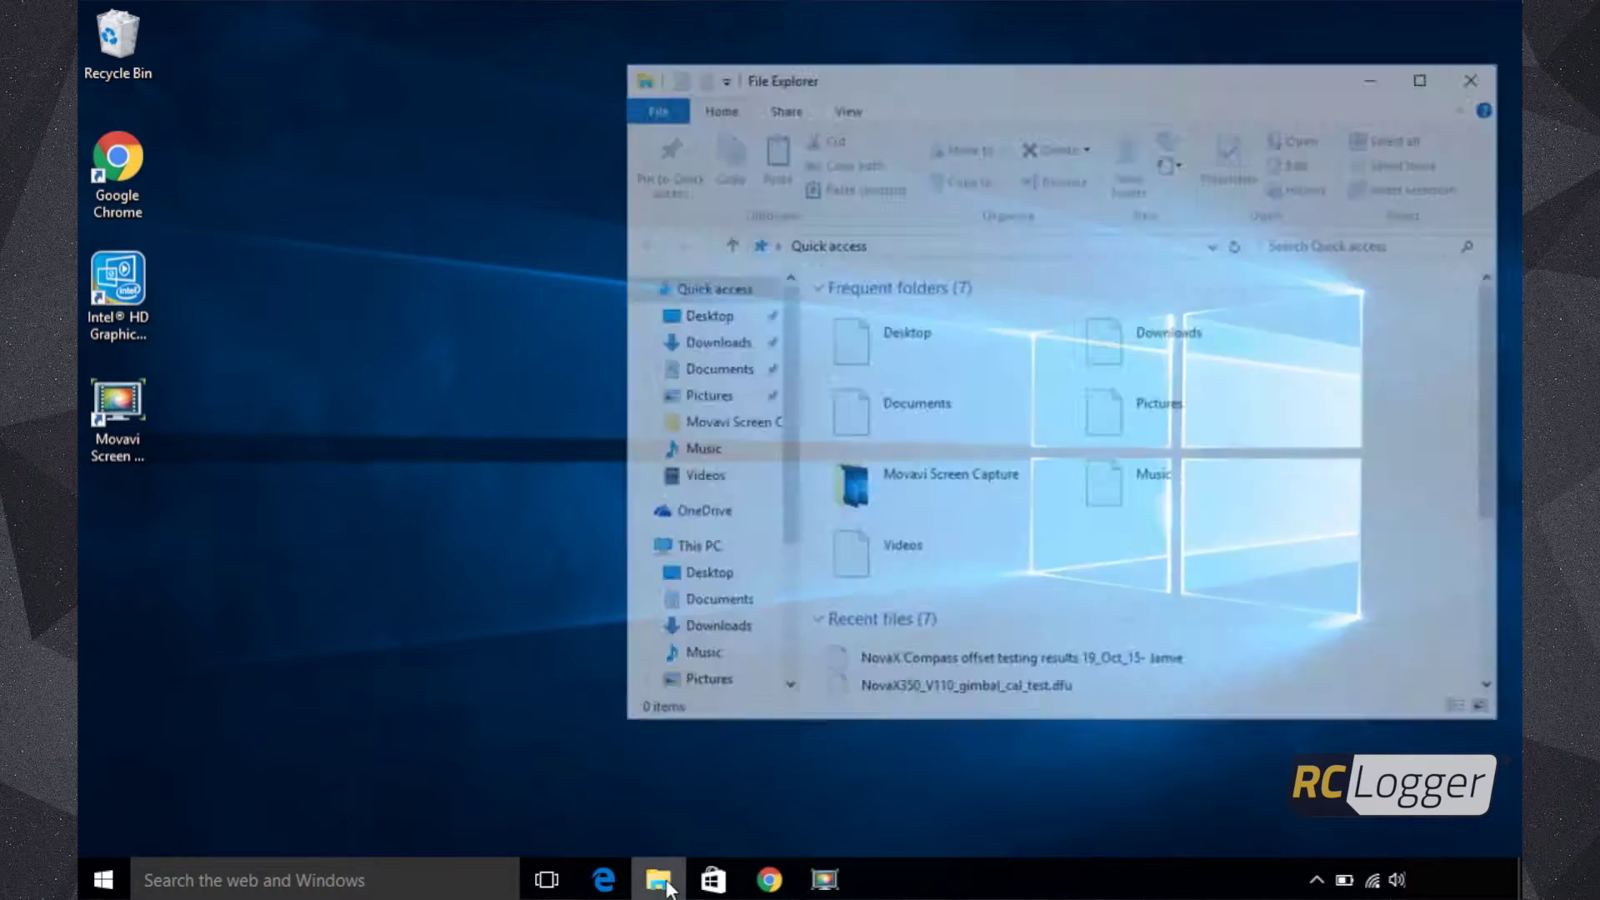
click(688, 344)
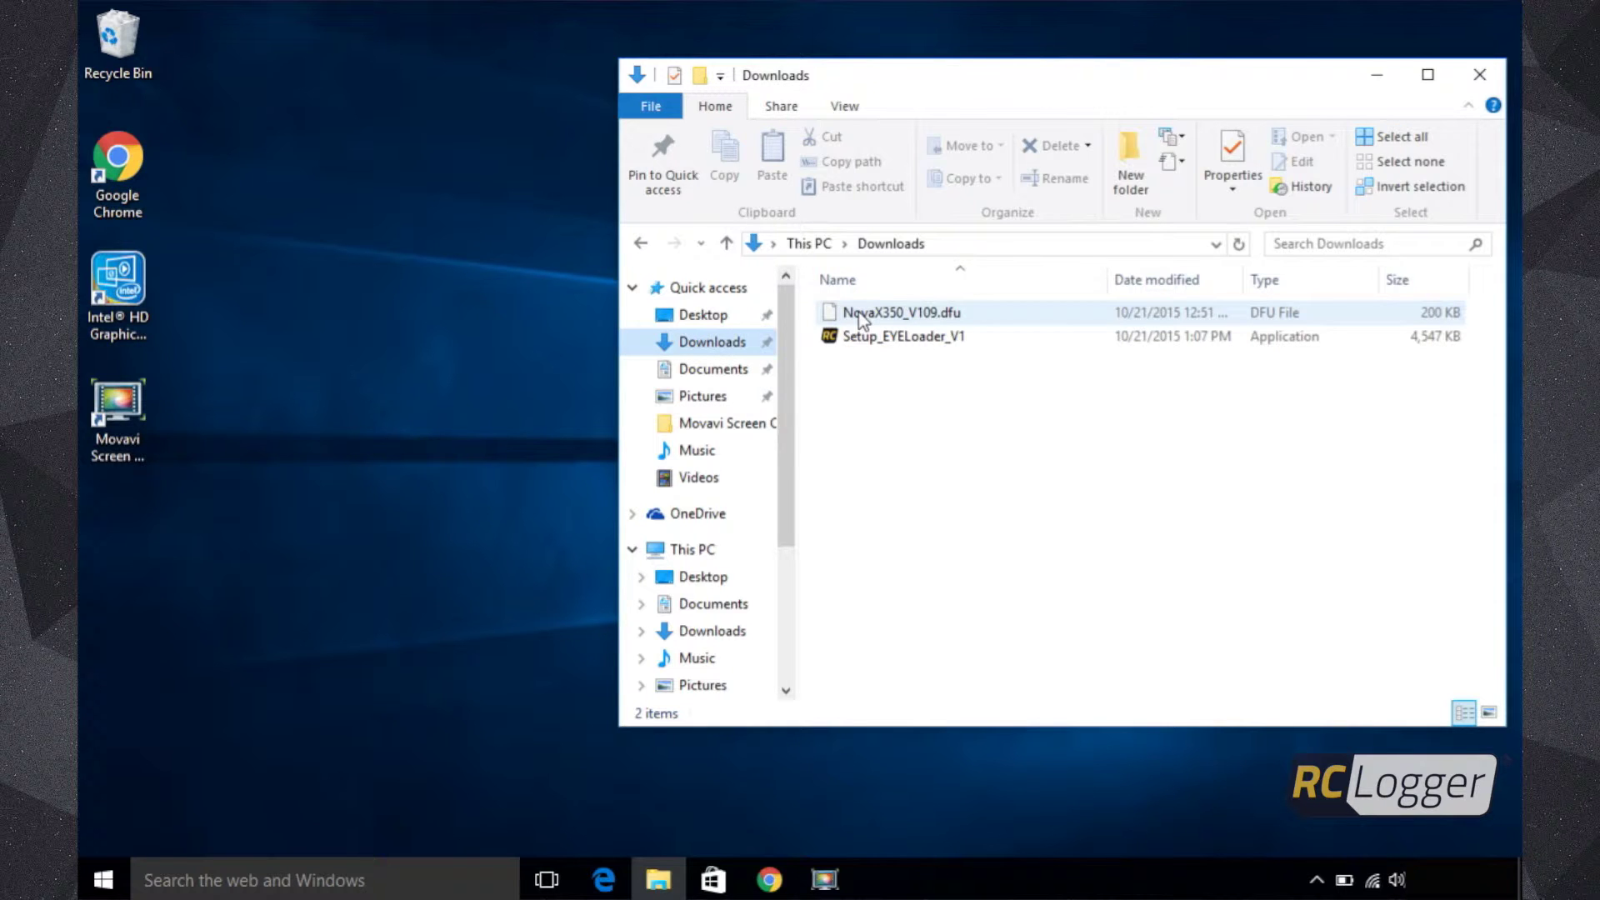
drag(858, 312, 119, 577)
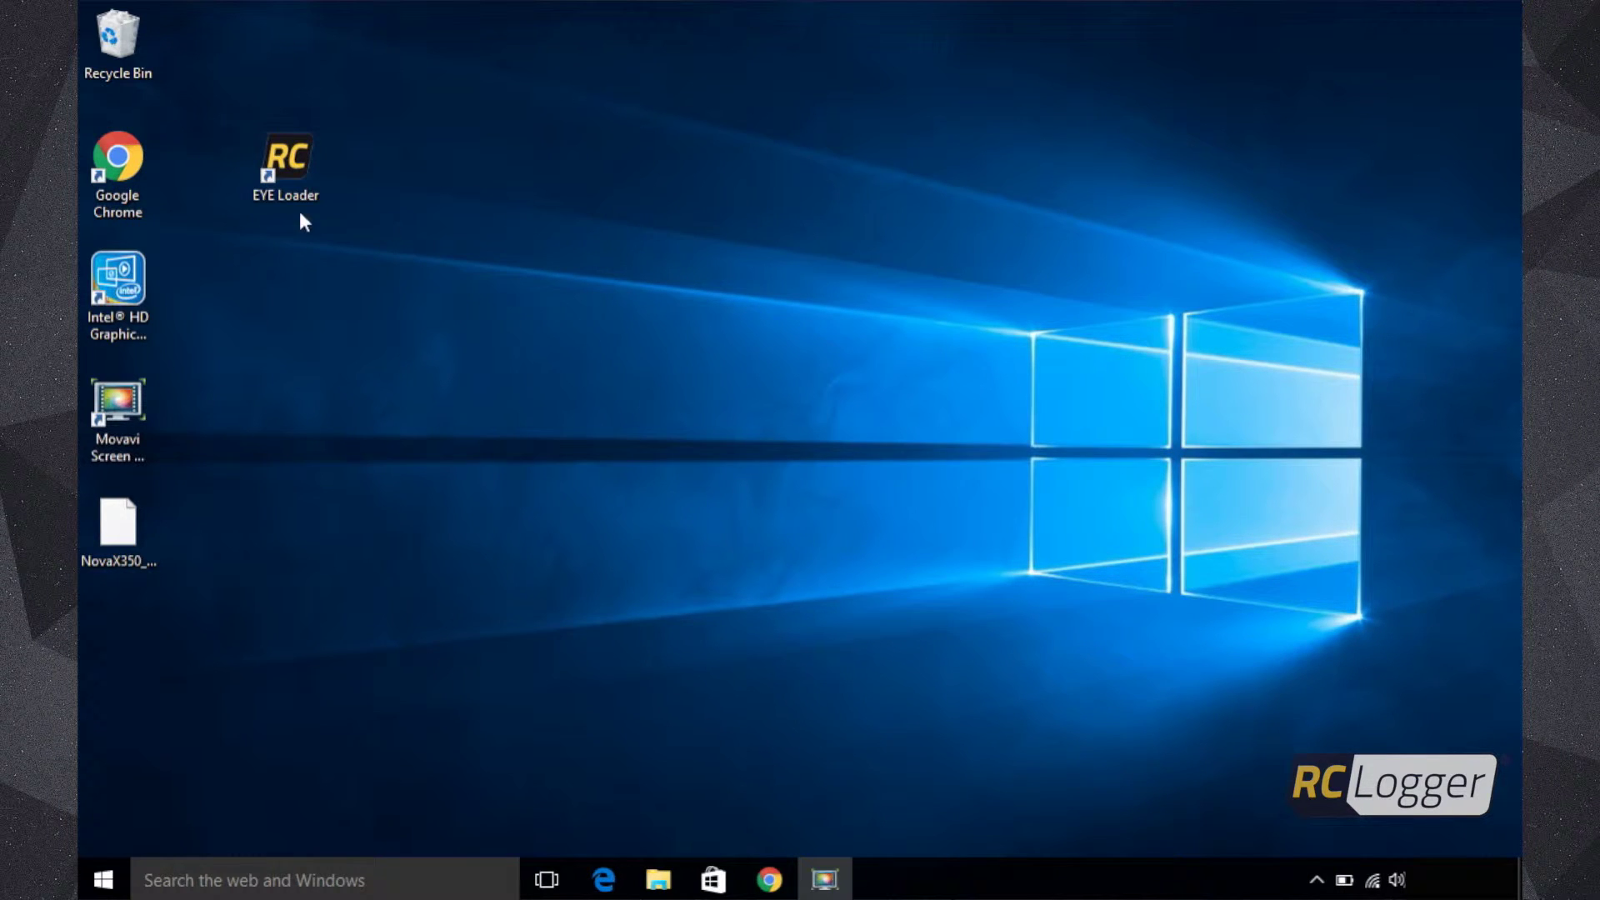
- Launch EYE Loader from its desktop shortcut
double_click(268, 156)
- Relaunch EYE Loader and load NovaX350_V109.dfu from the desktop as the firmware file
double_click(286, 162)
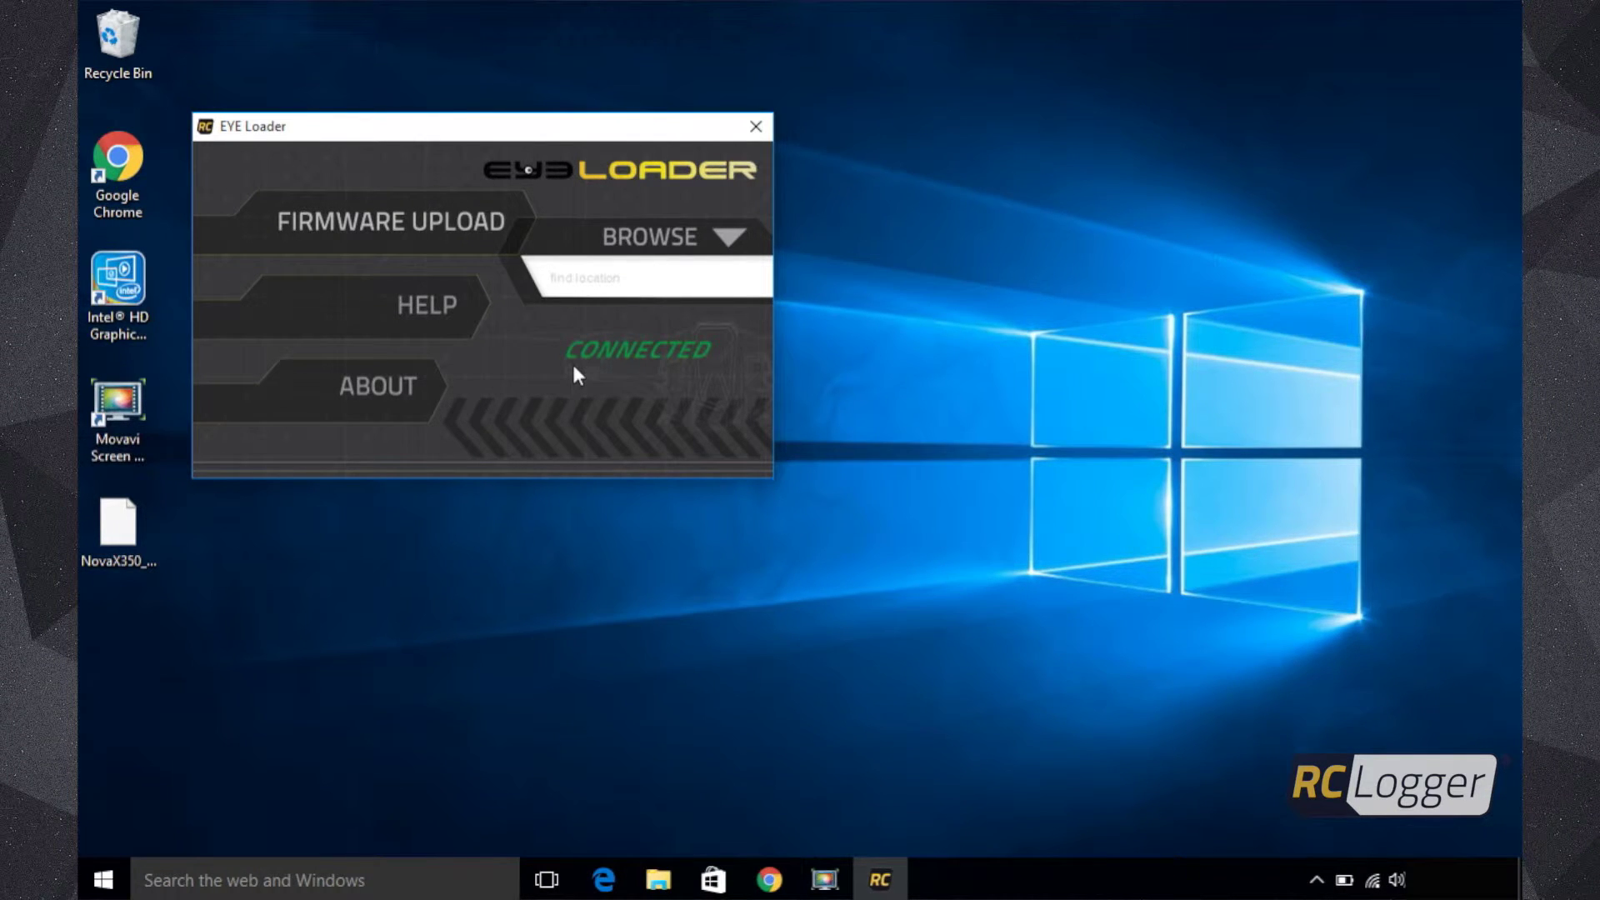
click(642, 242)
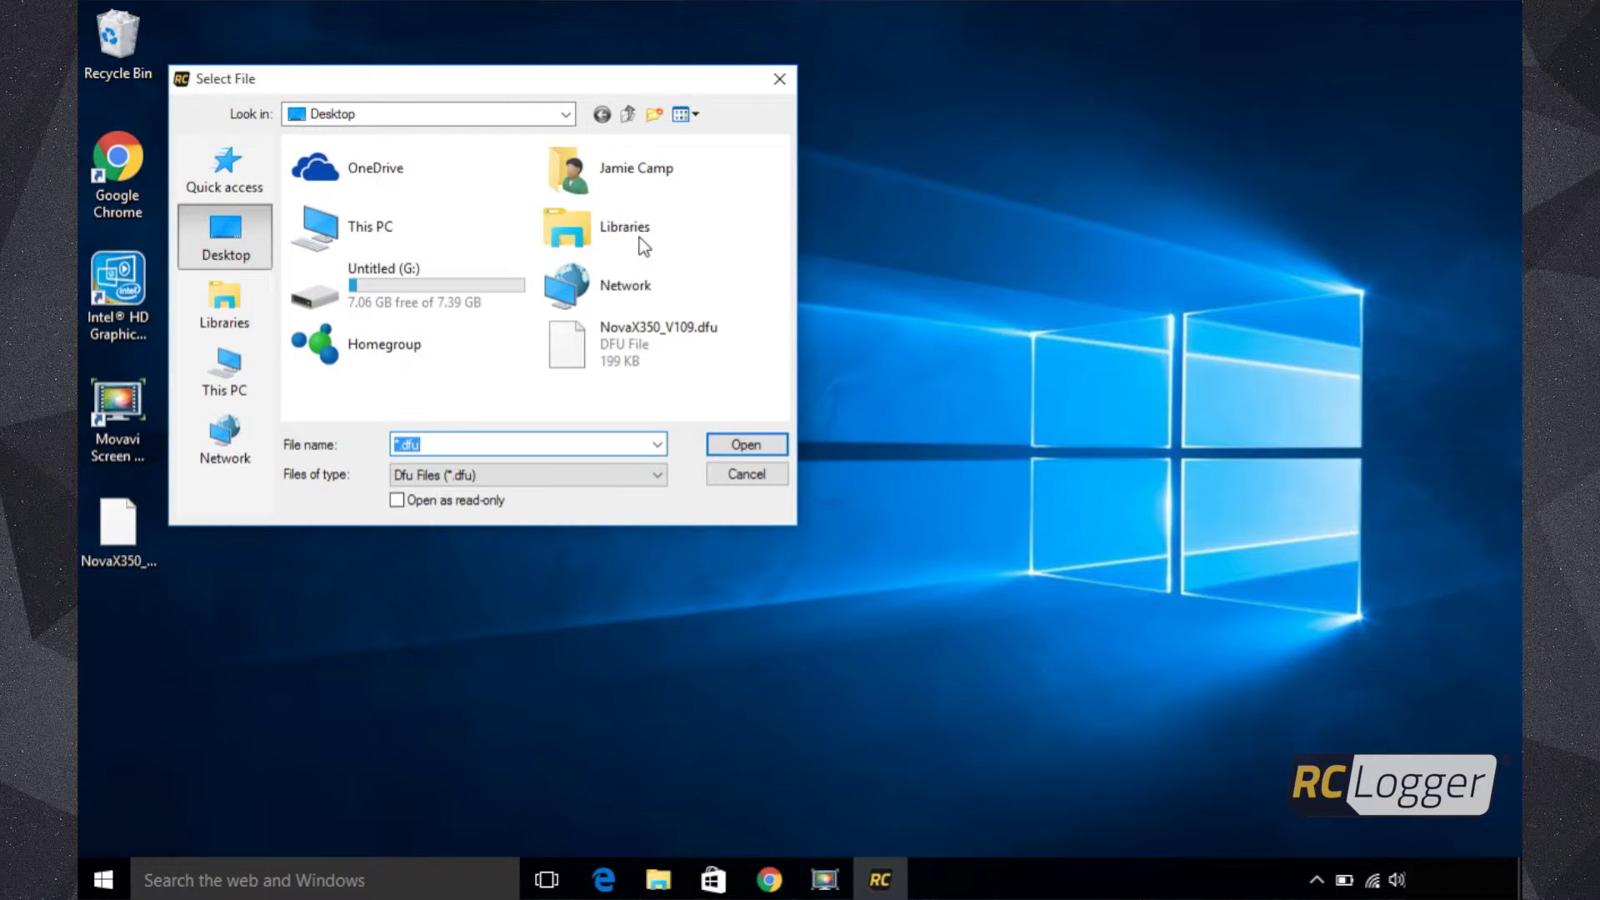
click(561, 343)
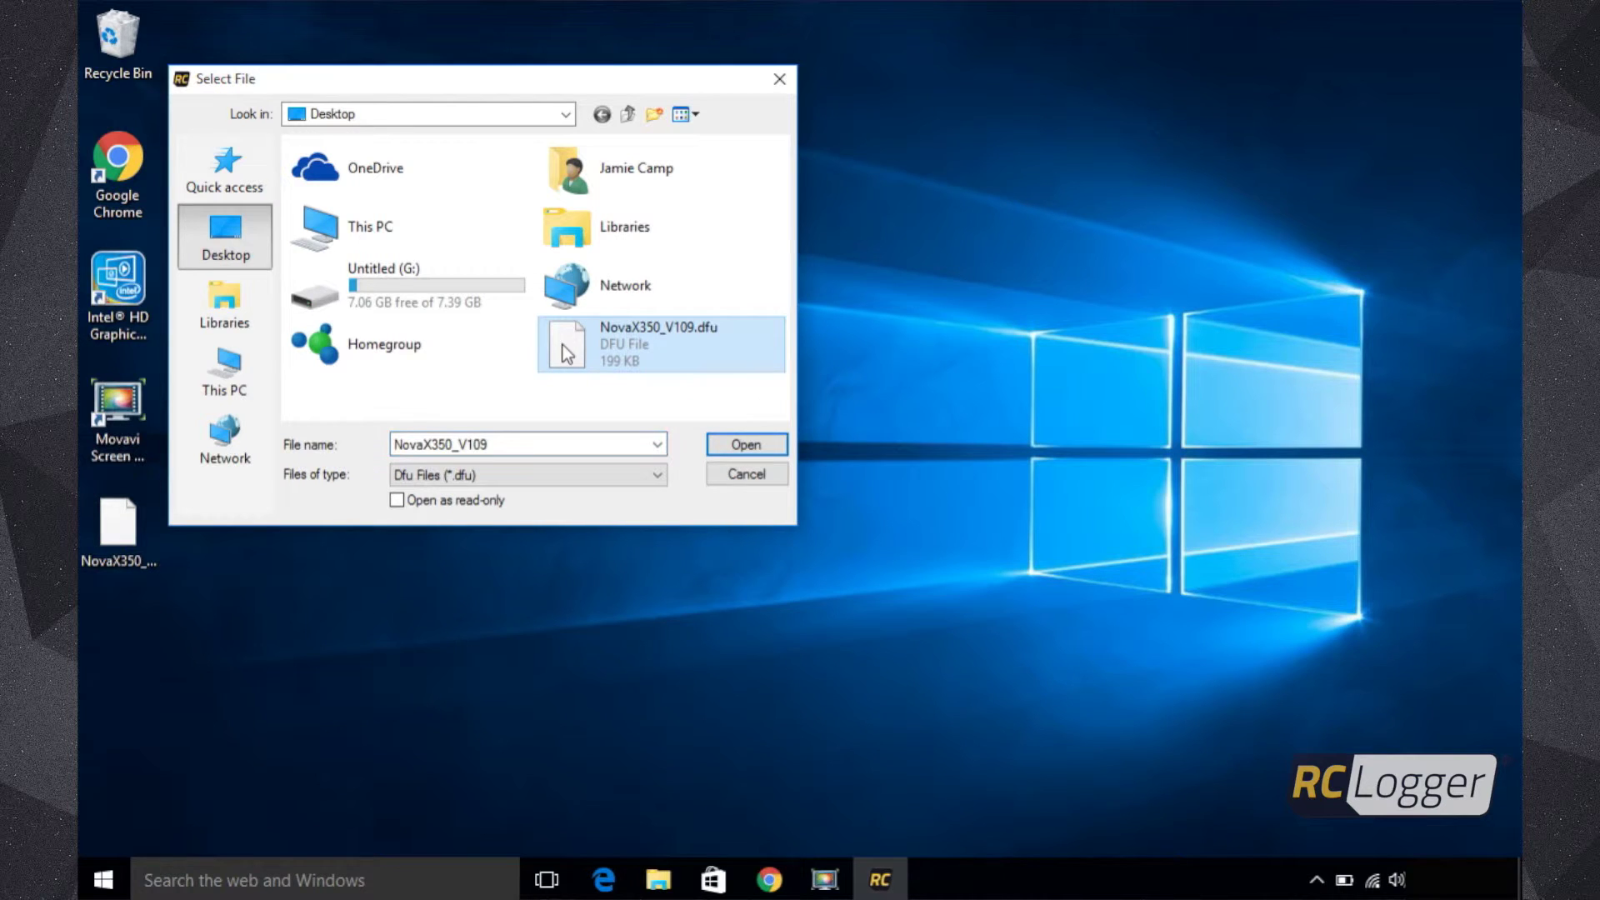
click(745, 446)
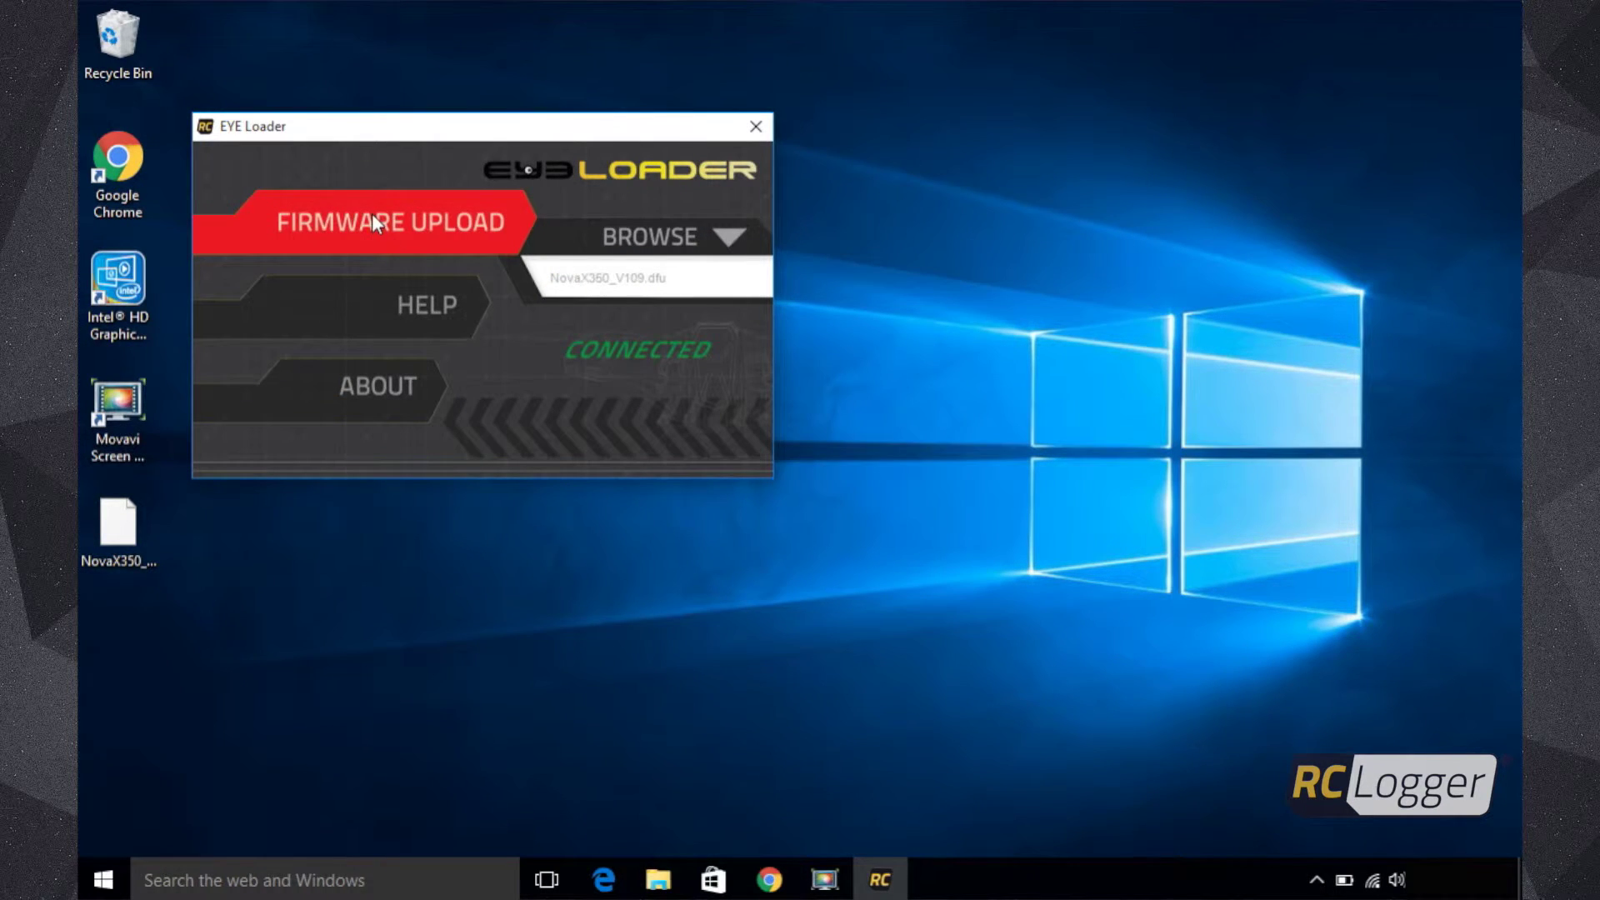
- Upload NovaX350_V109.dfu to the drone and confirm the 'Upgrade completed!' message
click(373, 217)
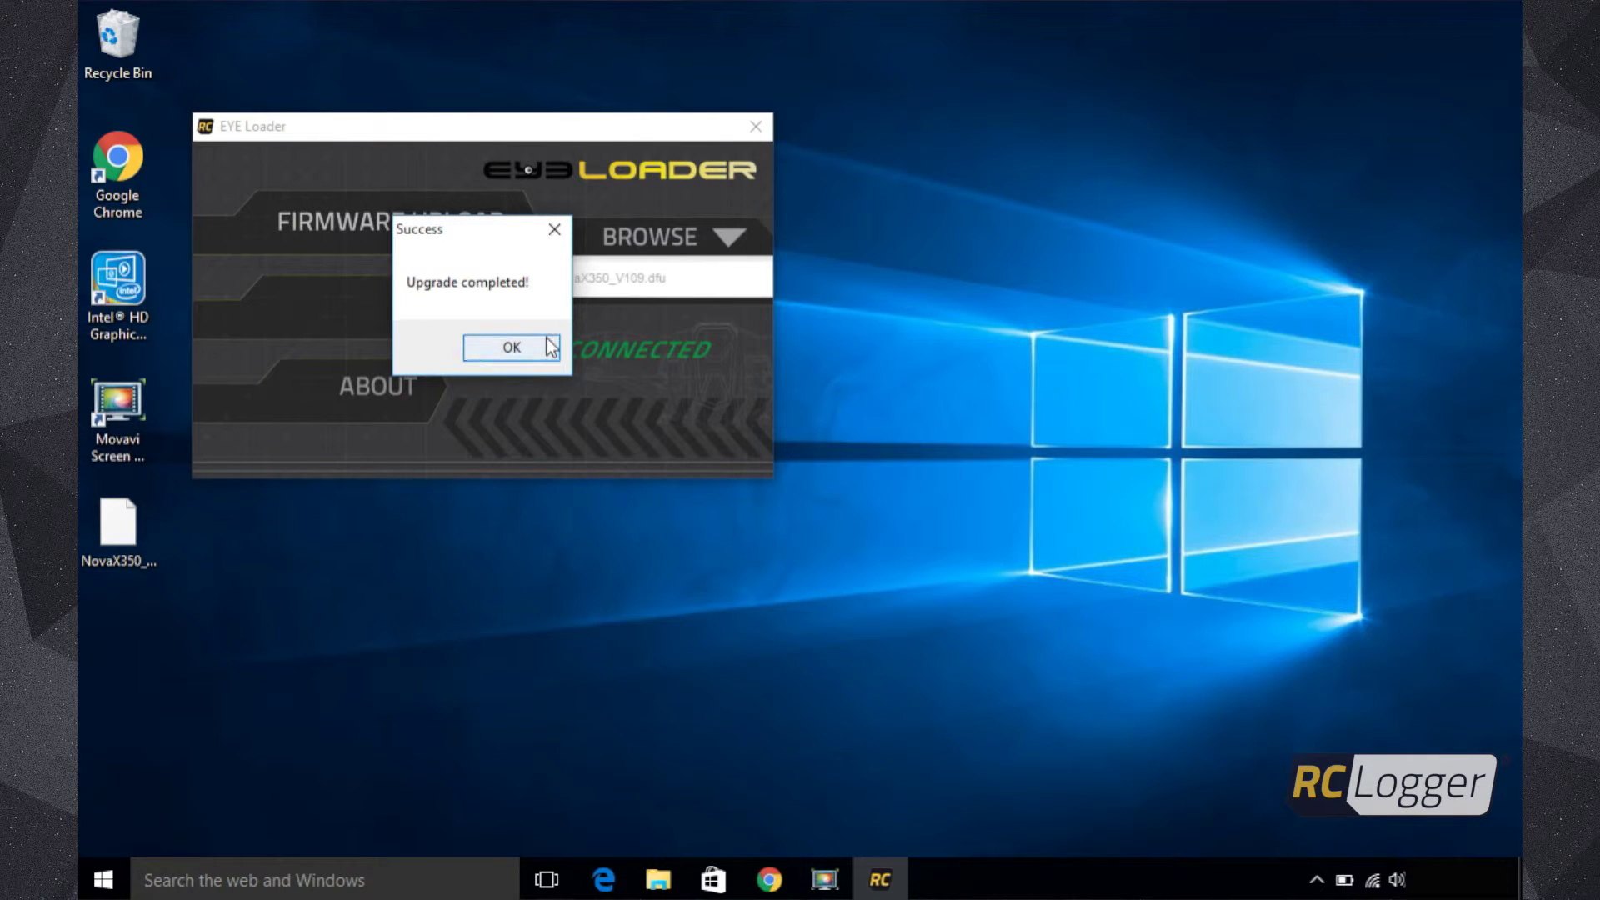
click(512, 349)
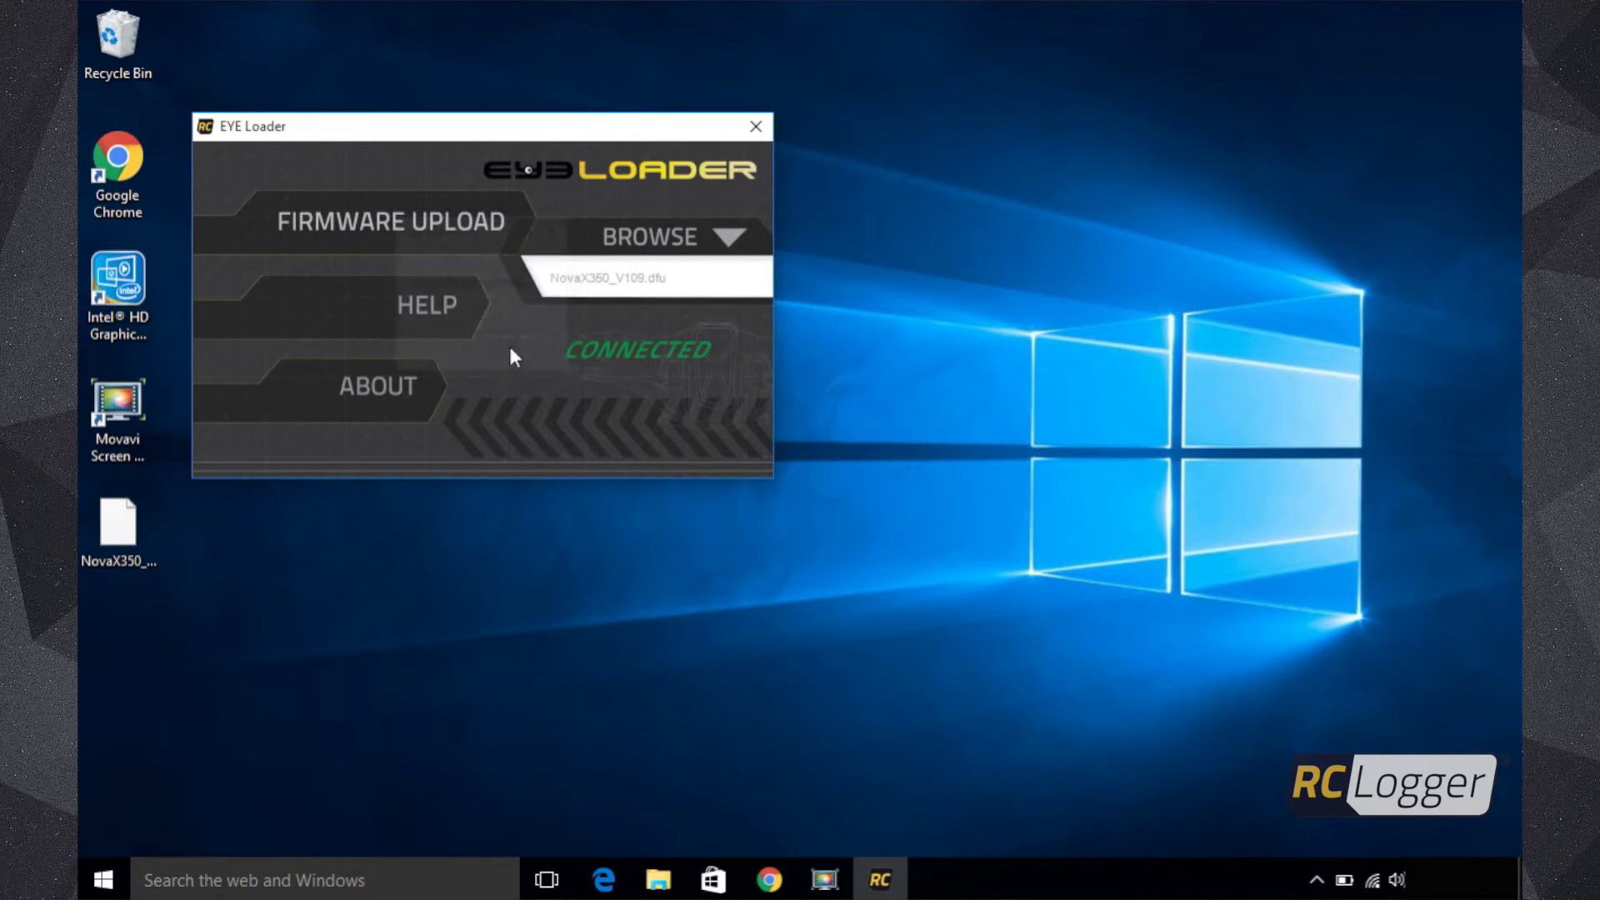
- Close EYE Loader and eject the STM32 BOOTLOADER device via Safely Remove Hardware
click(756, 127)
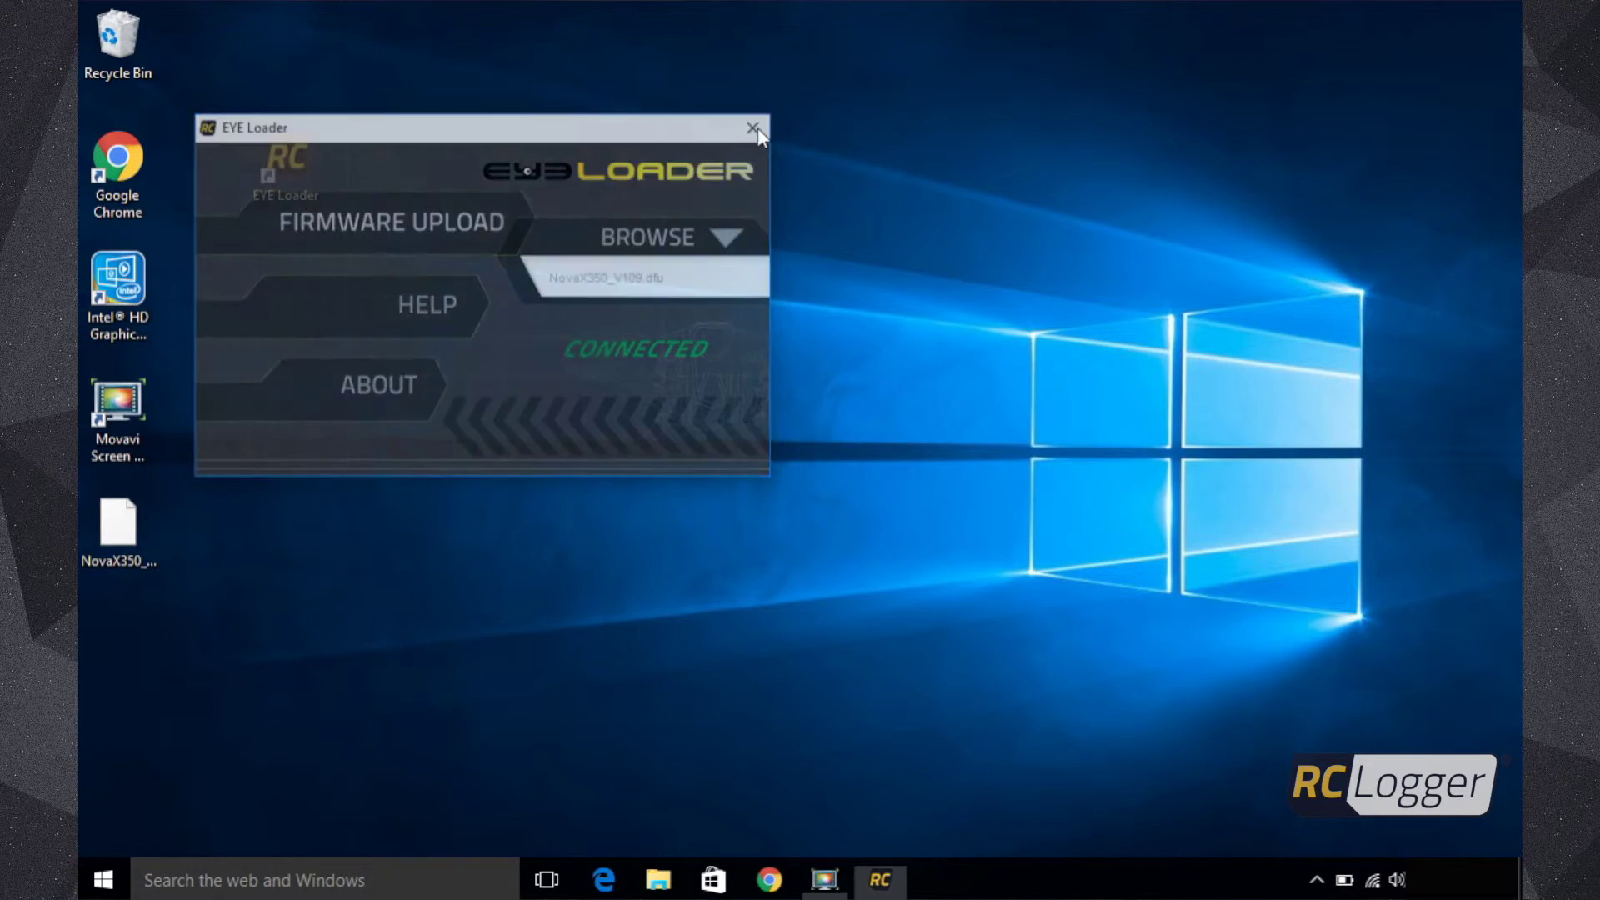
click(1316, 881)
click(1263, 786)
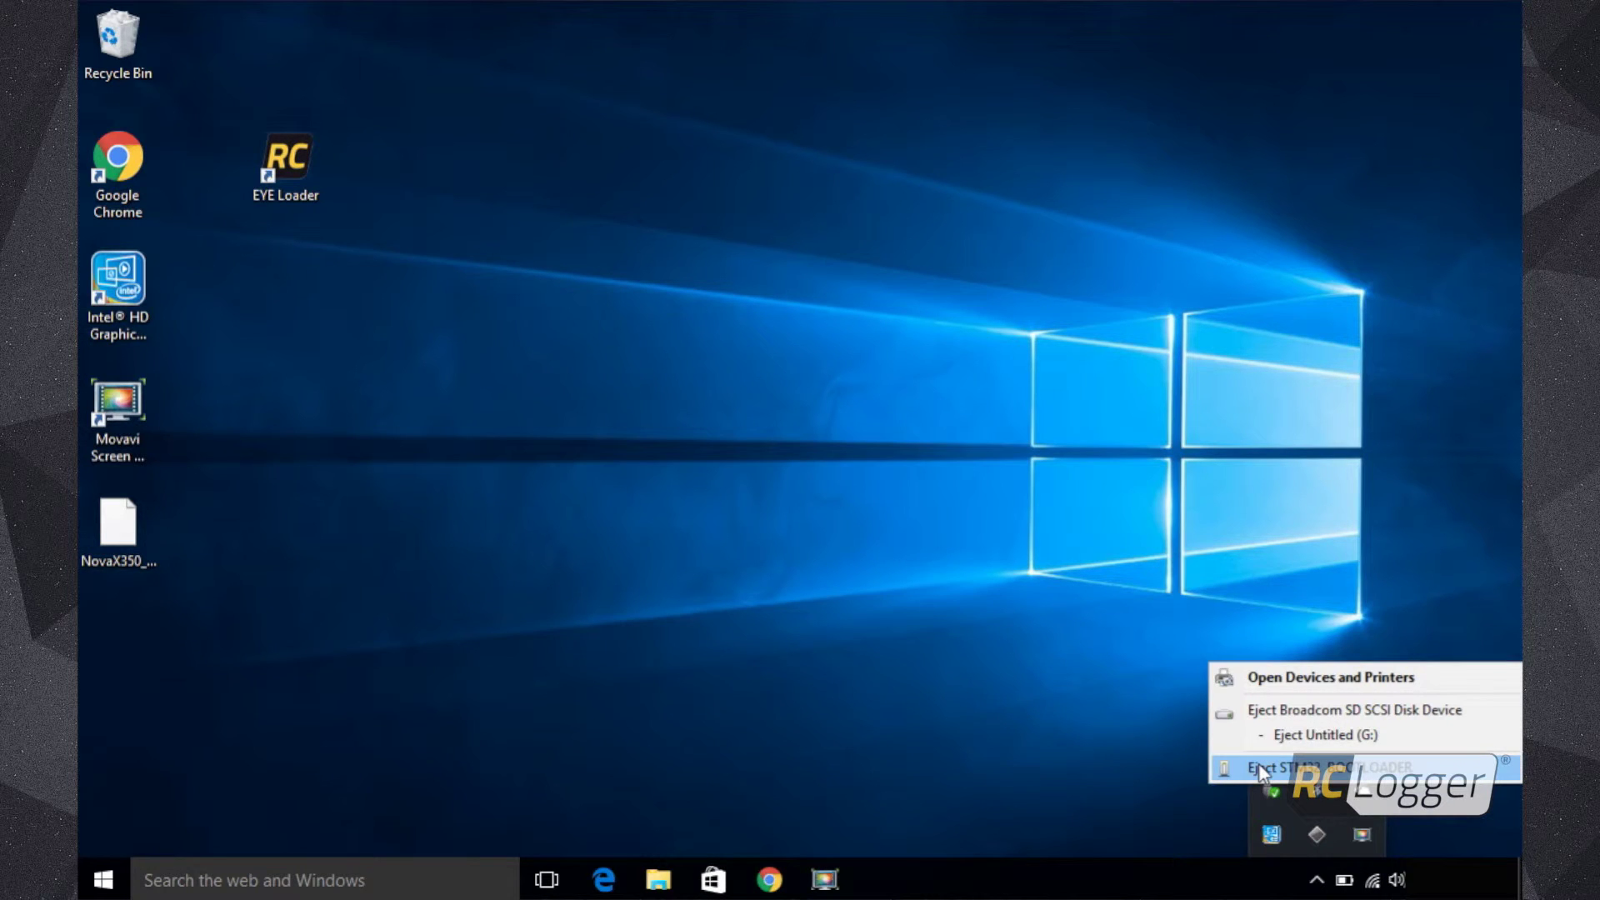
click(1258, 762)
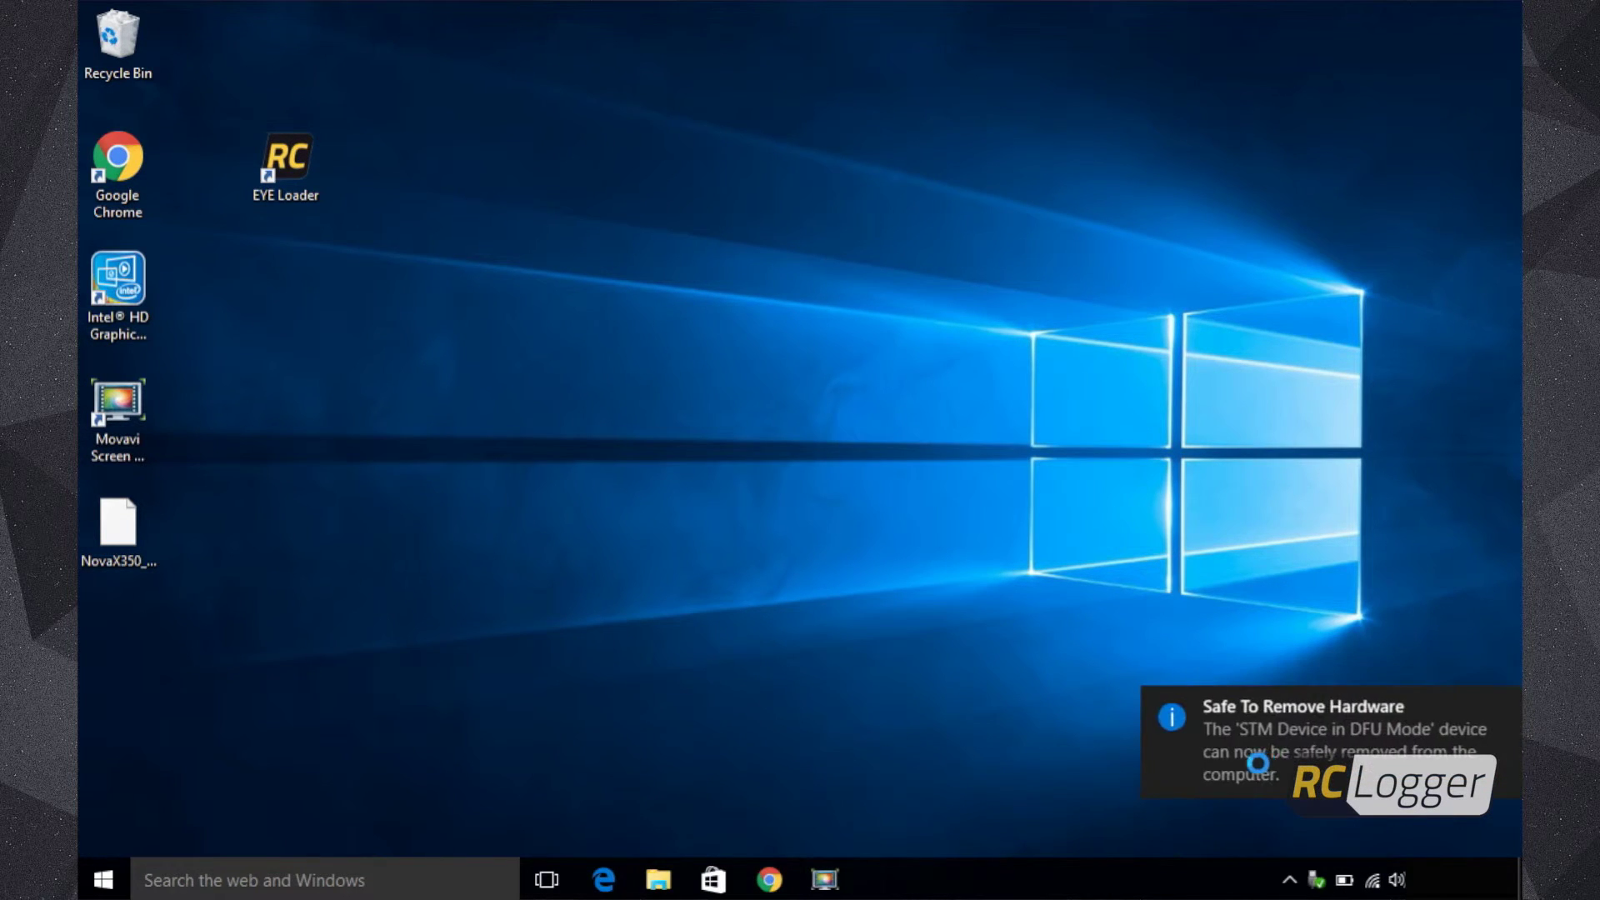